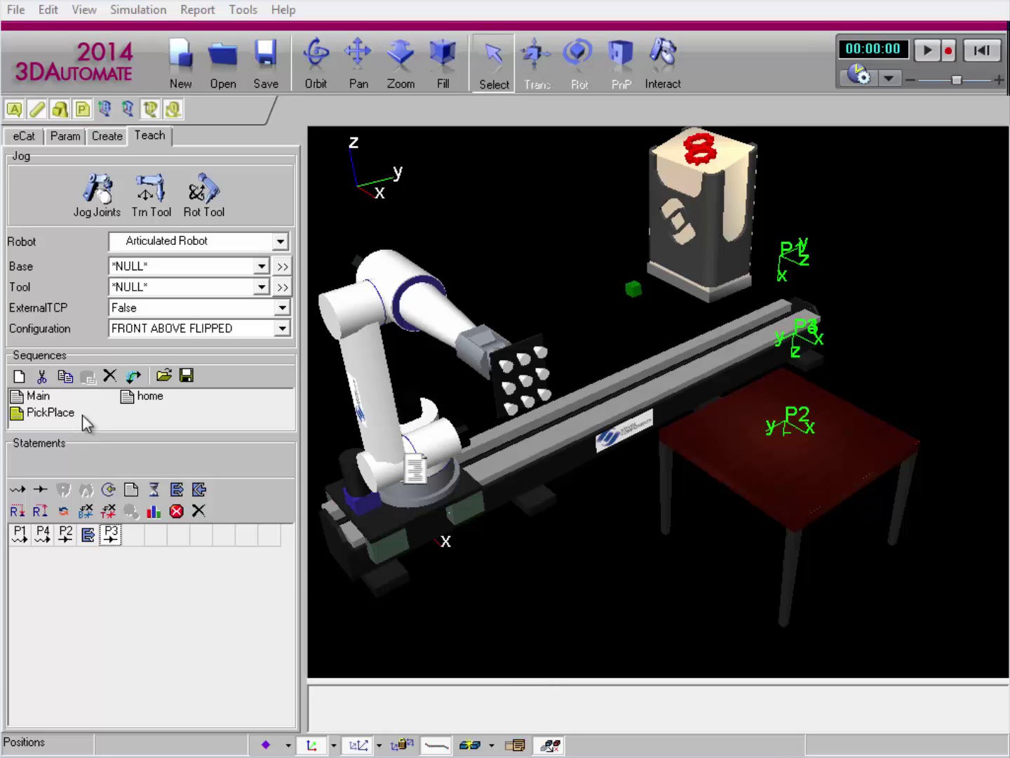
# Step through the PickPlace statements P1, P4, P2, the set-output statement and P3 to review the robot's positions.
pyautogui.click(21, 535)
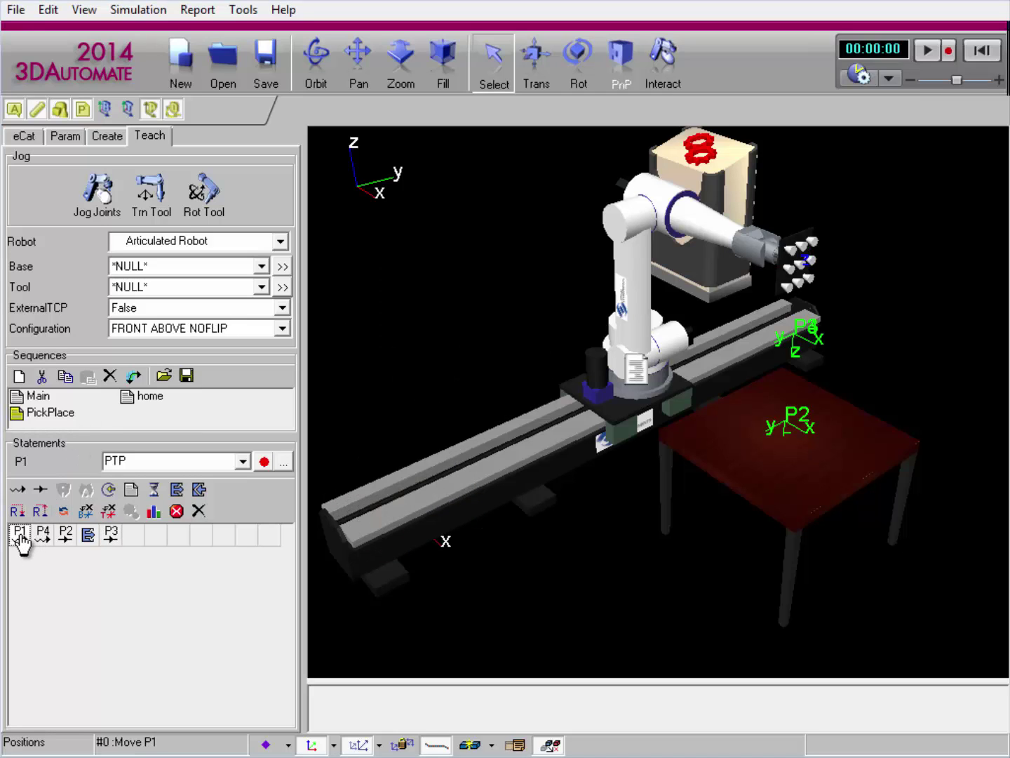
pyautogui.click(43, 535)
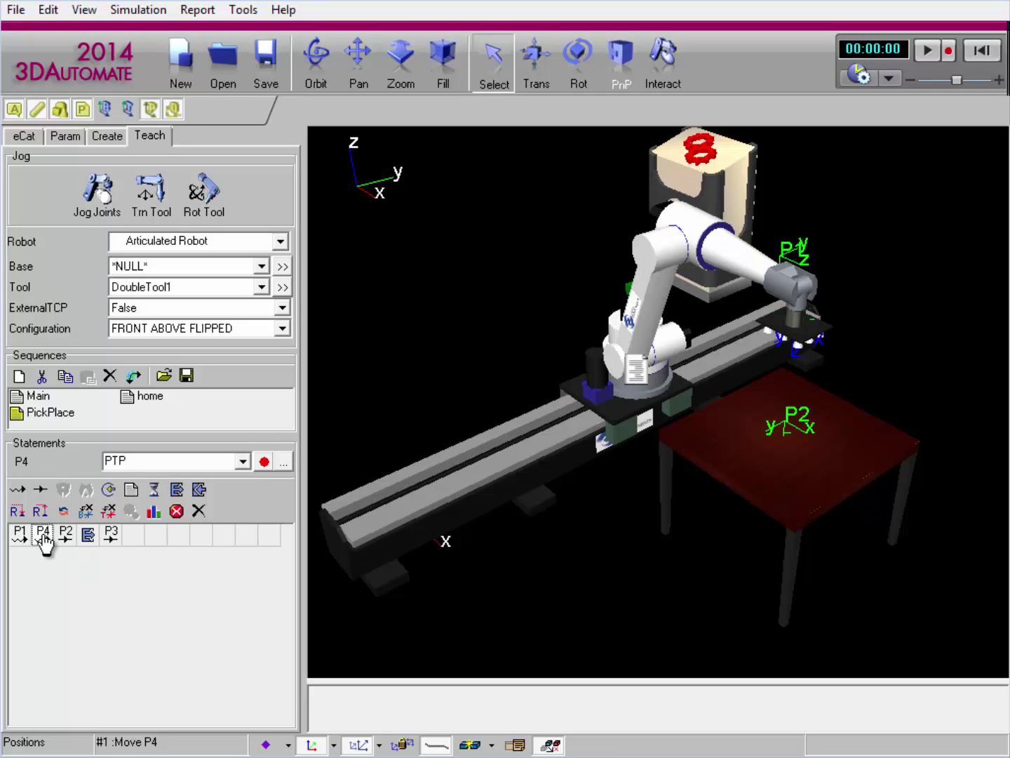
pyautogui.click(66, 536)
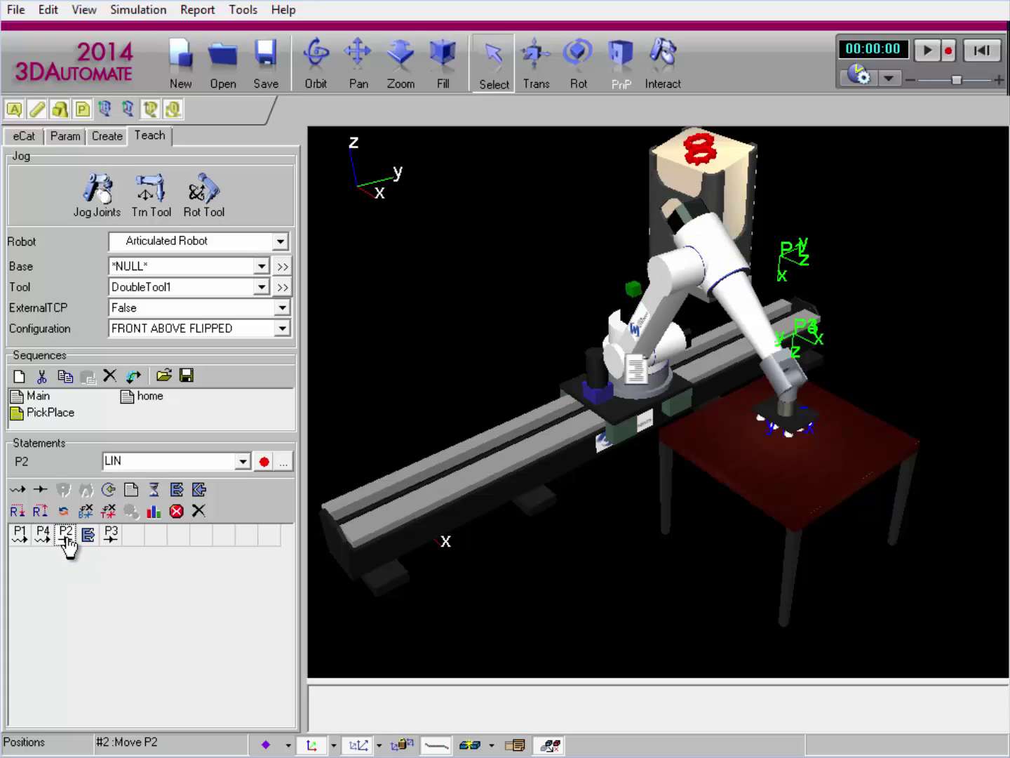
pyautogui.click(88, 535)
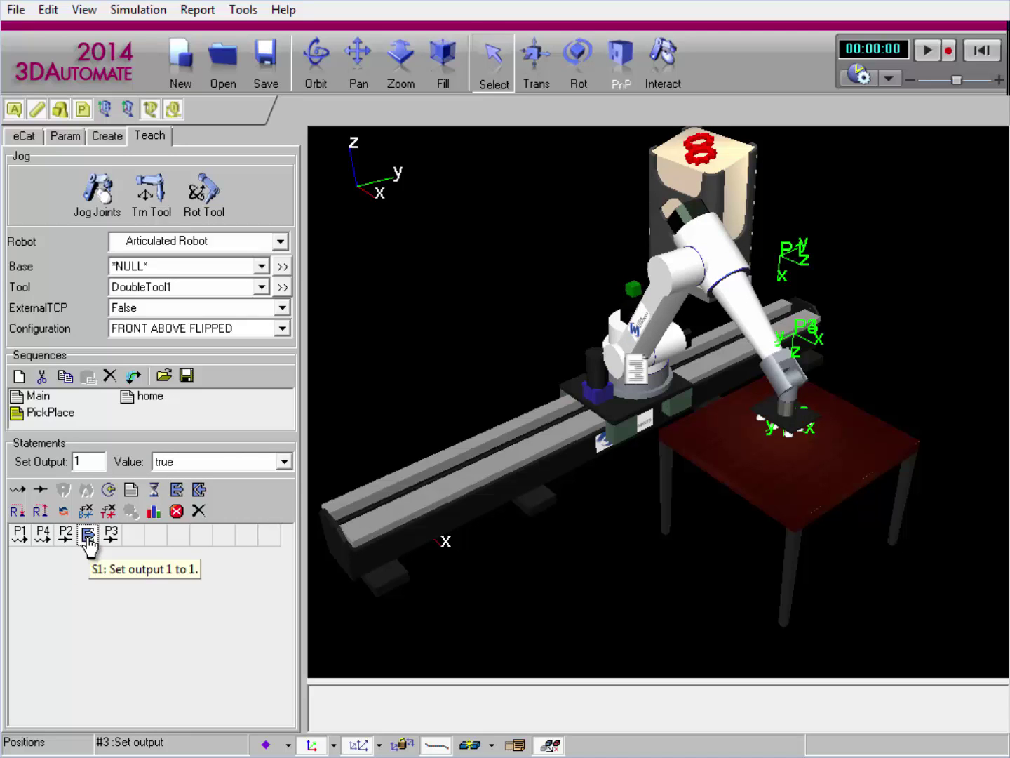
pyautogui.click(111, 535)
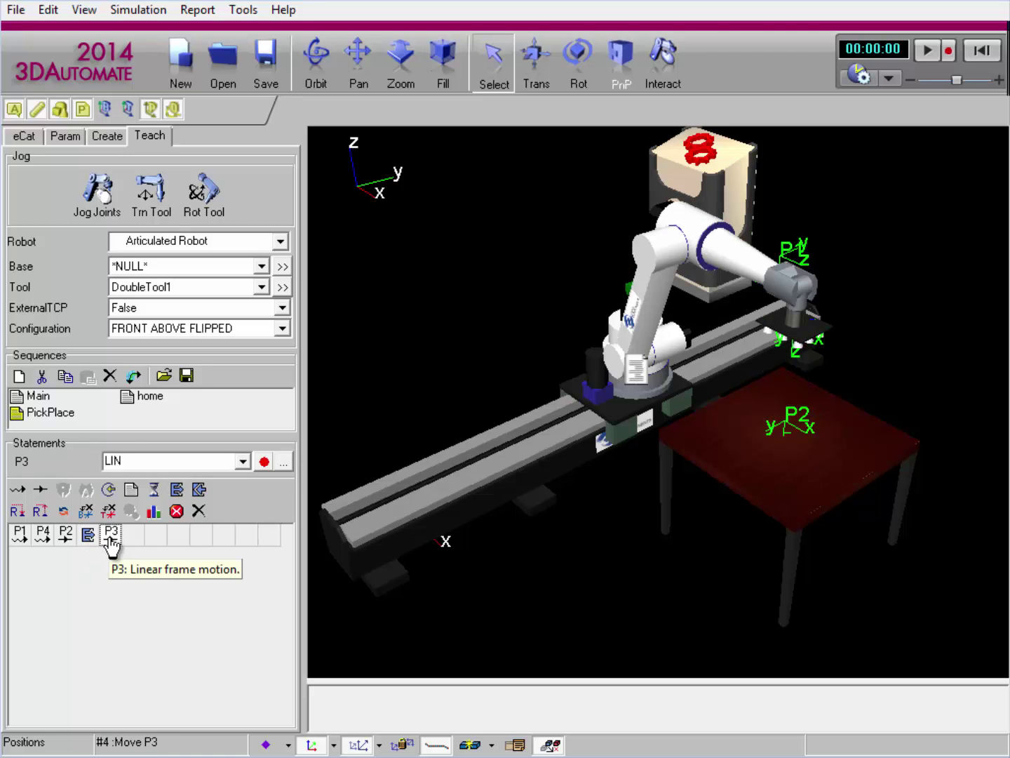
# Reset the simulation, run it through the robot's pick attempt at the table, then stop and reset it.
pyautogui.click(982, 52)
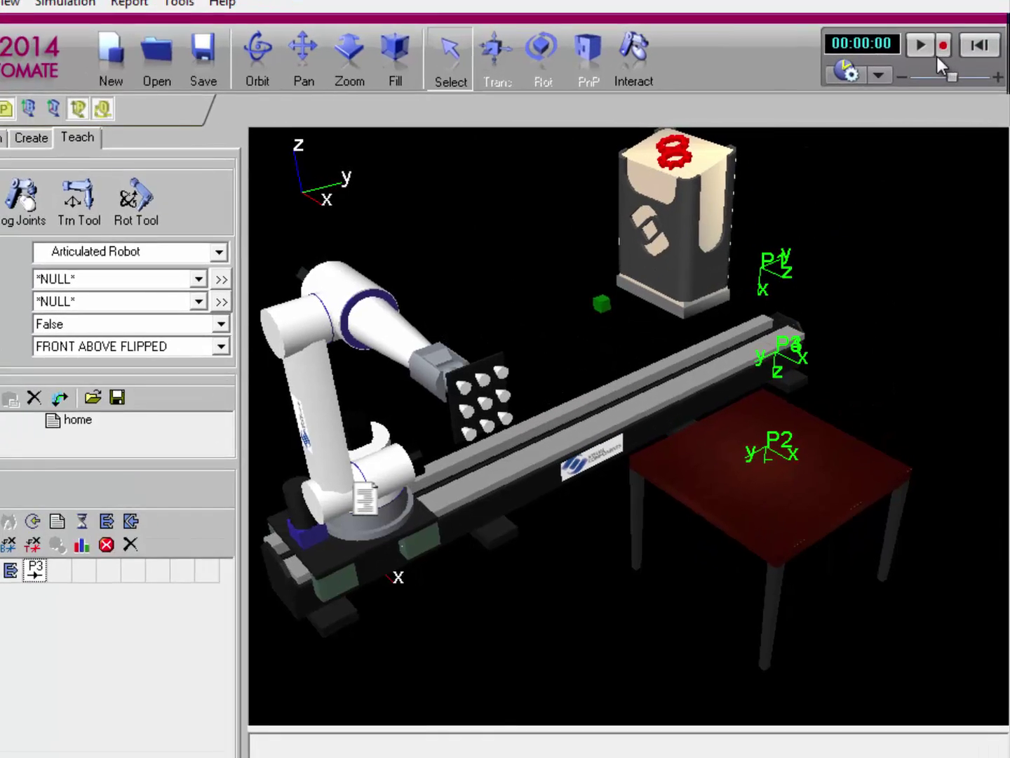
pyautogui.click(924, 49)
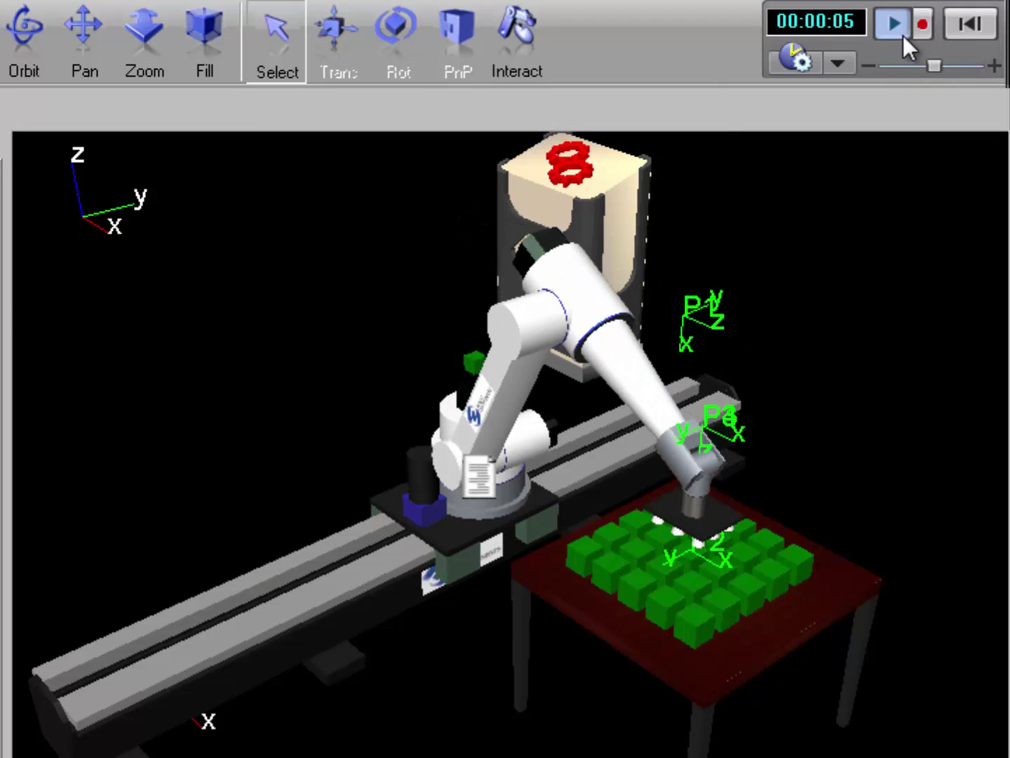
pyautogui.click(903, 35)
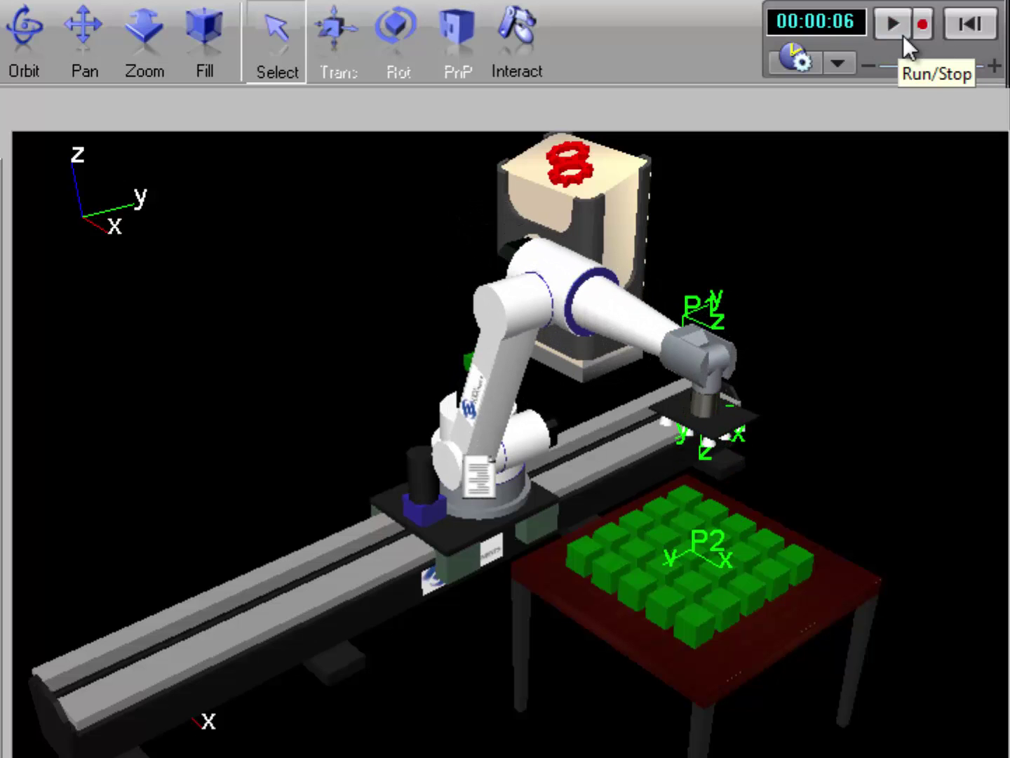
pyautogui.click(969, 26)
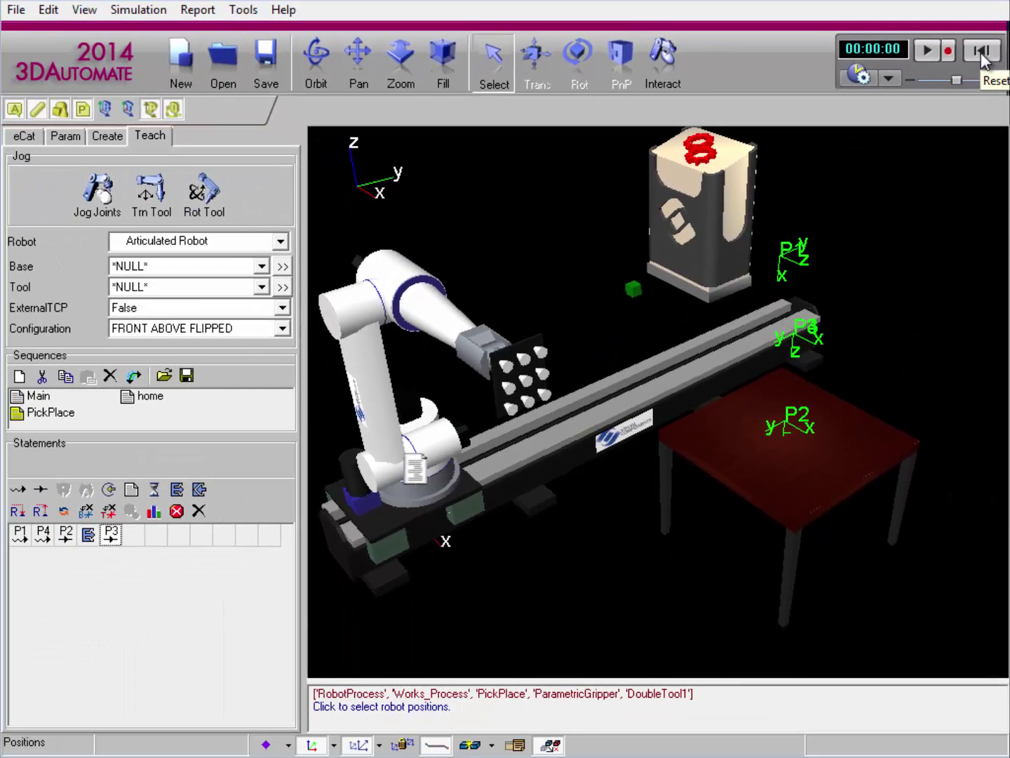
# Enable MultiGrasp in the signal action parameters of the articulated robot.
pyautogui.click(430, 299)
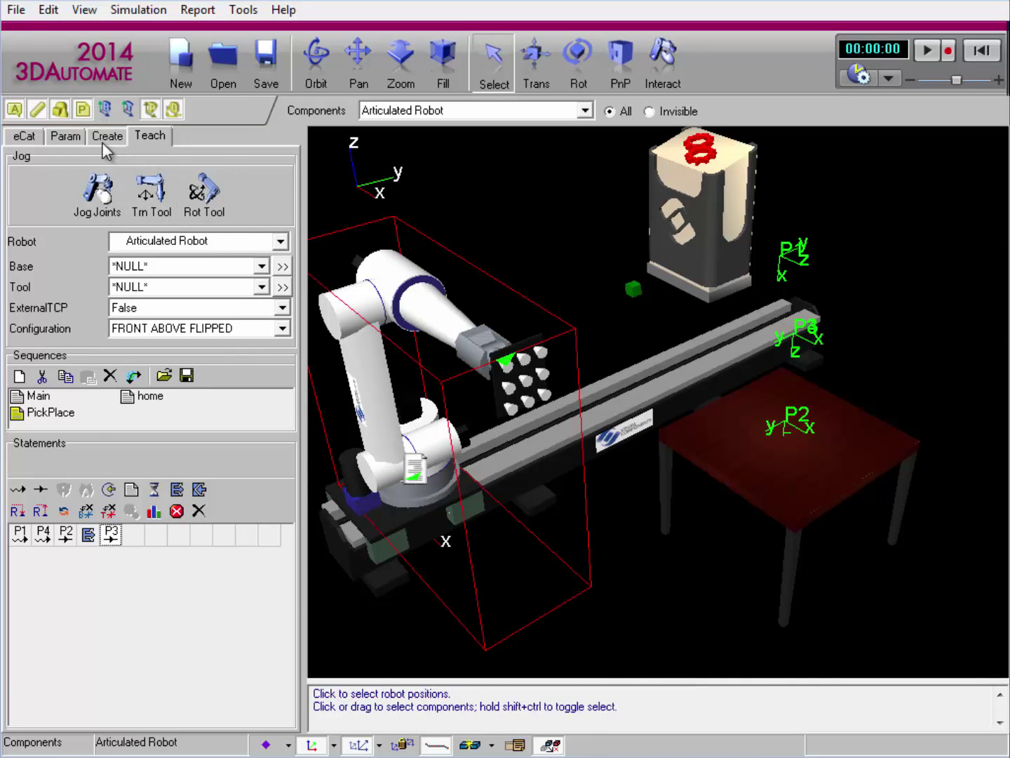
pyautogui.click(70, 136)
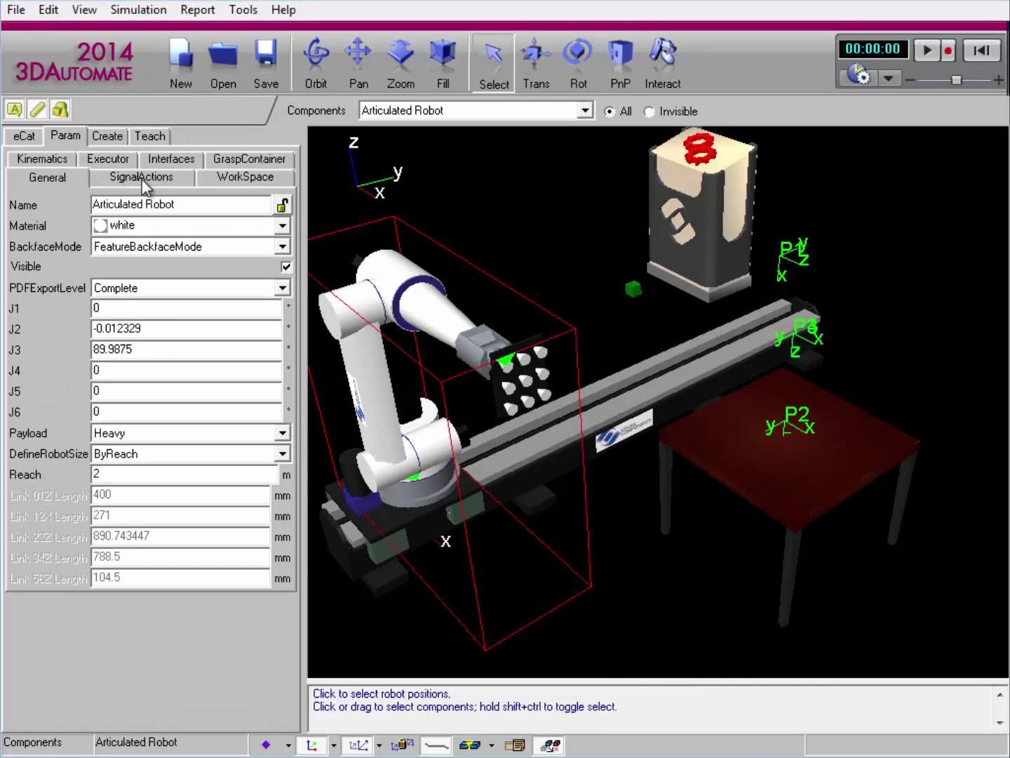
pyautogui.click(175, 180)
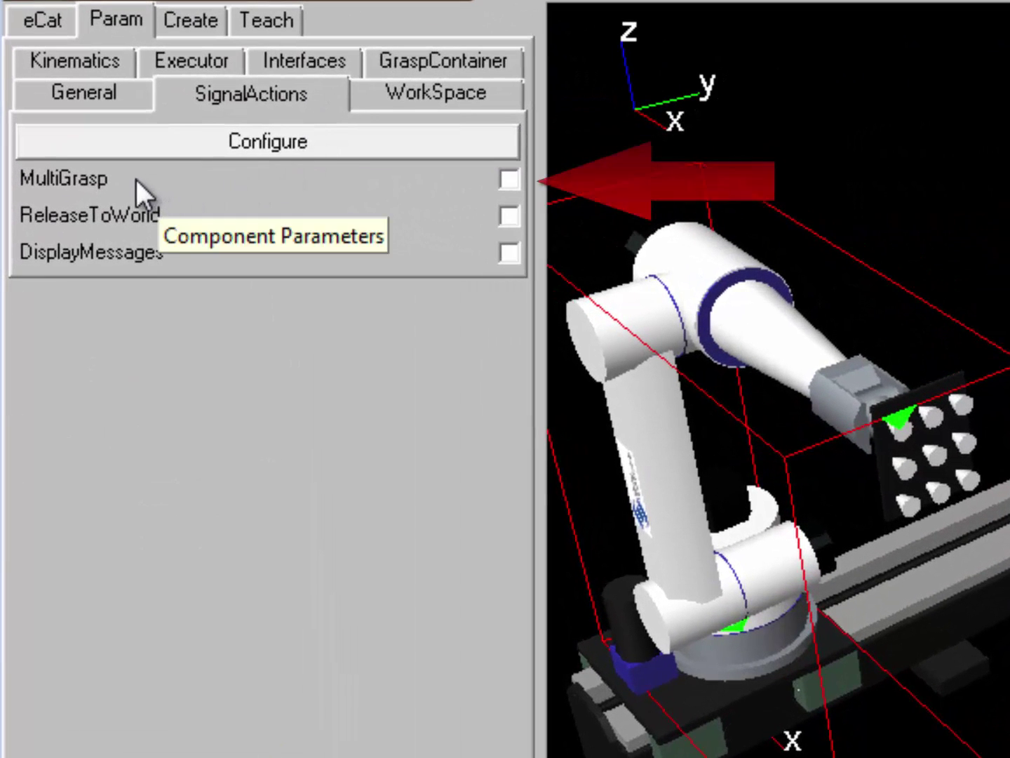
pyautogui.click(508, 180)
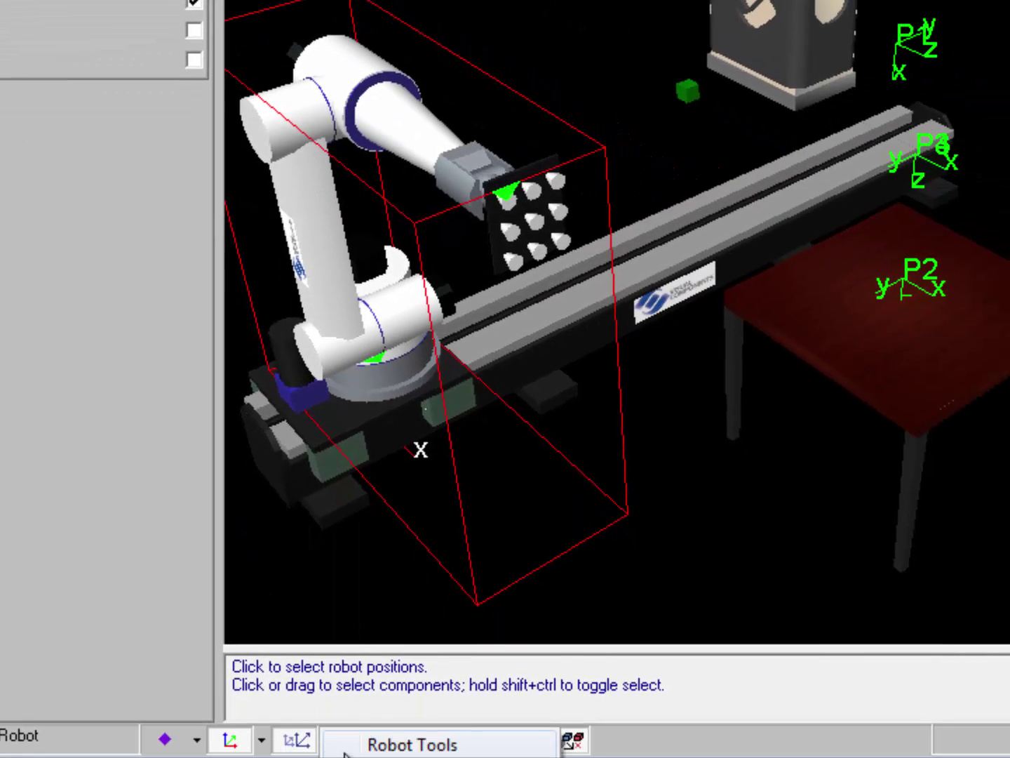
# Show the robot tool frames and examine the DoubleTool1 frame on the gripper up close.
pyautogui.click(344, 751)
pyautogui.moveTo(537, 242)
pyautogui.mouseDown(button='right')
pyautogui.moveTo(553, 186)
pyautogui.moveTo(555, 237)
pyautogui.mouseUp(button='right')
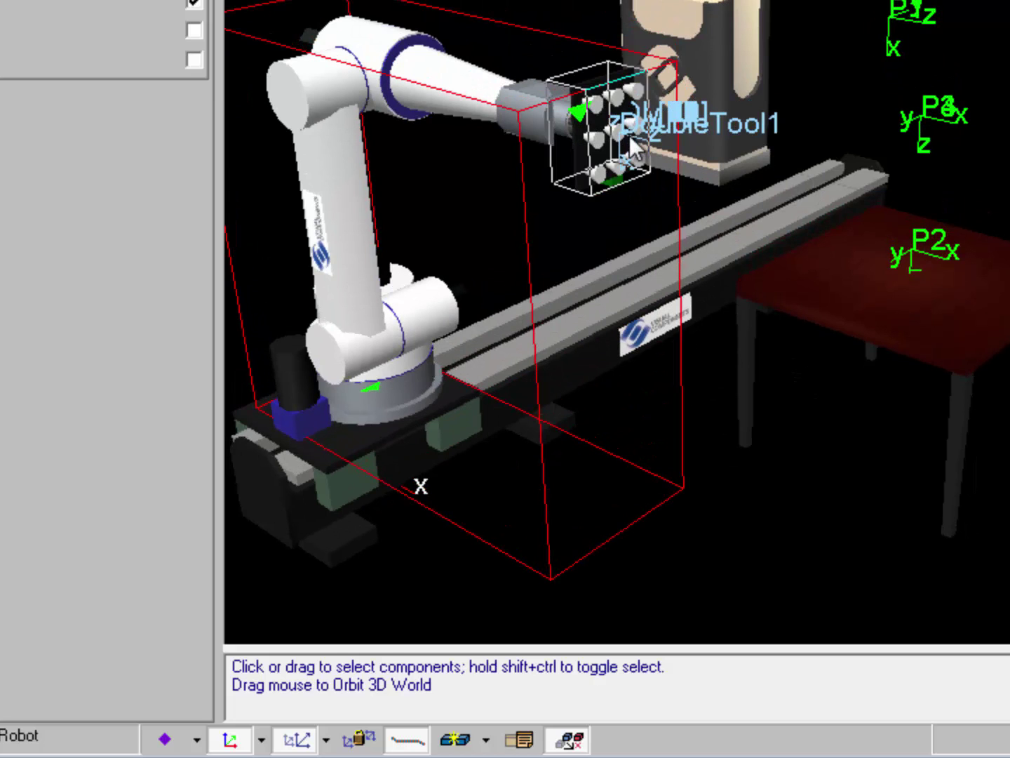
pyautogui.keyDown('shift'); pyautogui.moveTo(632, 140); pyautogui.dragTo(625, 90, button='right'); pyautogui.keyUp('shift')
pyautogui.moveTo(732, 263); pyautogui.dragTo(836, 382, button='right')
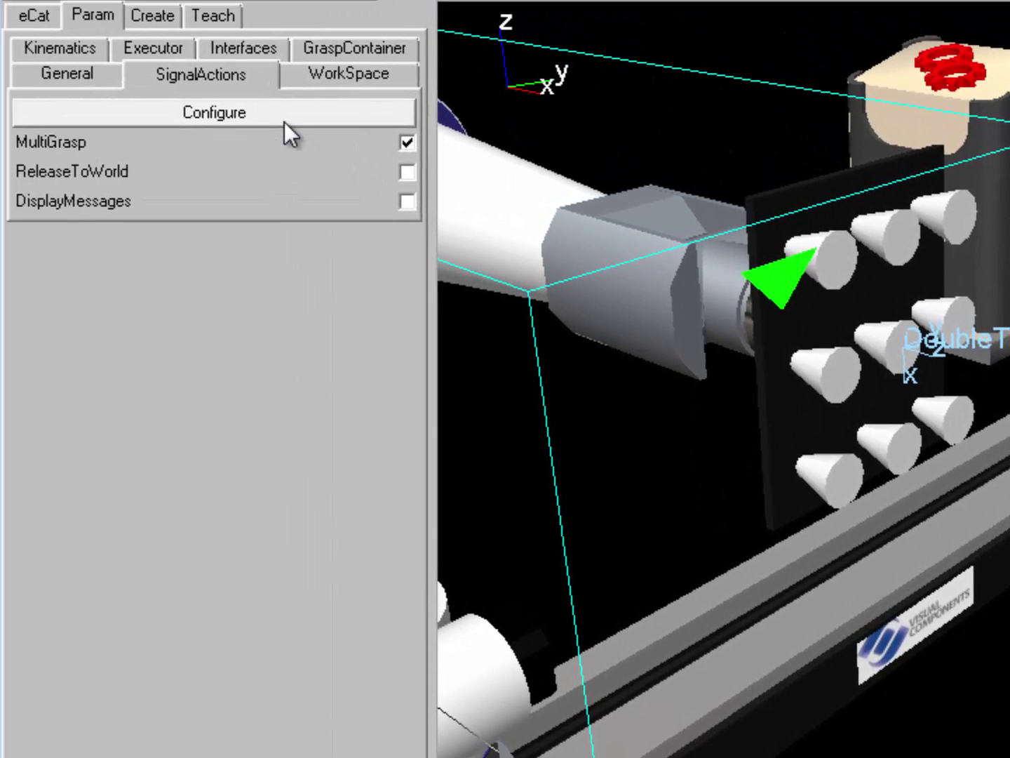
# Configure the Grasp action of output signal 1 to use DoubleTool1.
pyautogui.click(285, 122)
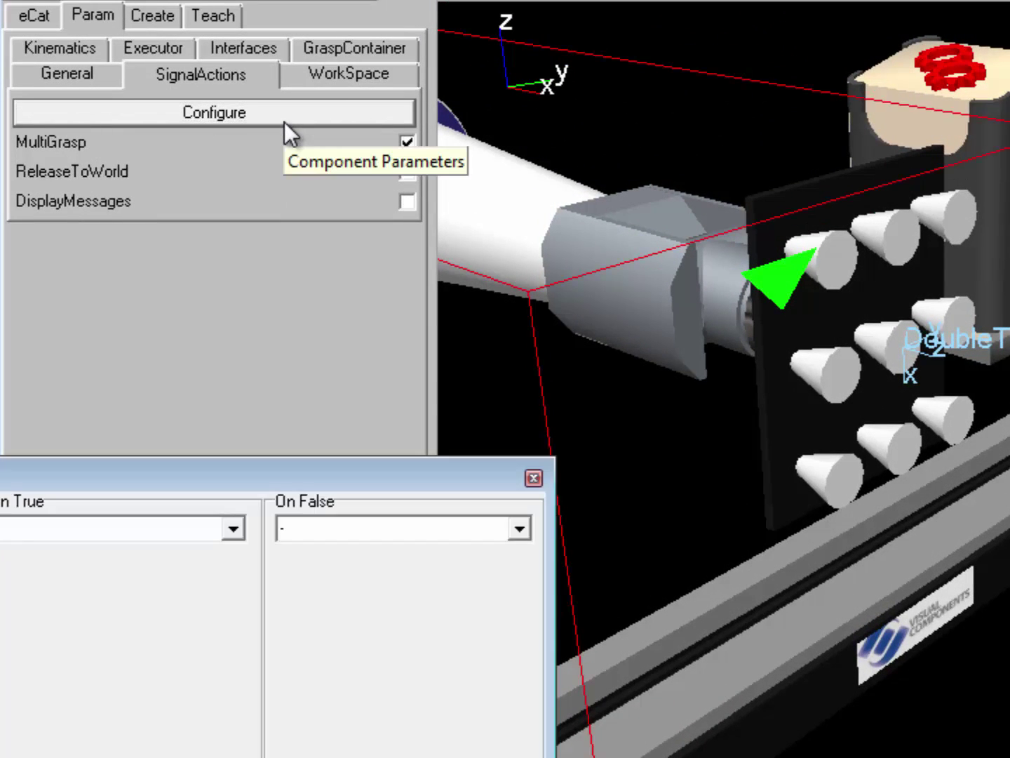
pyautogui.moveTo(179, 464); pyautogui.dragTo(694, 144)
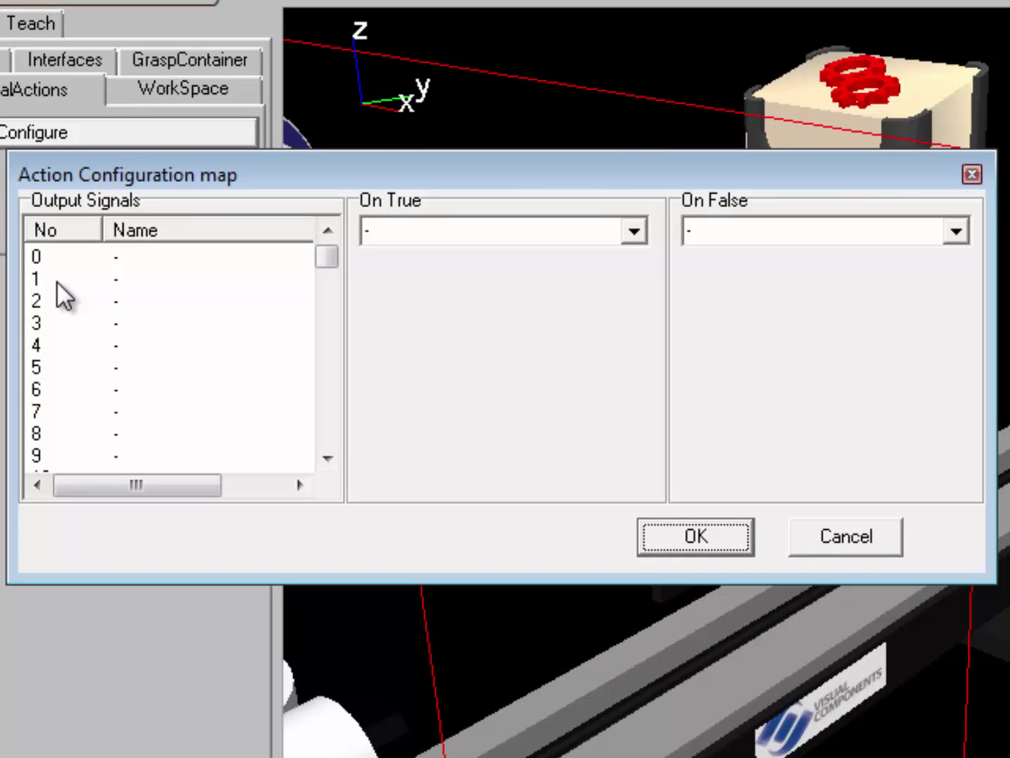
pyautogui.click(149, 254)
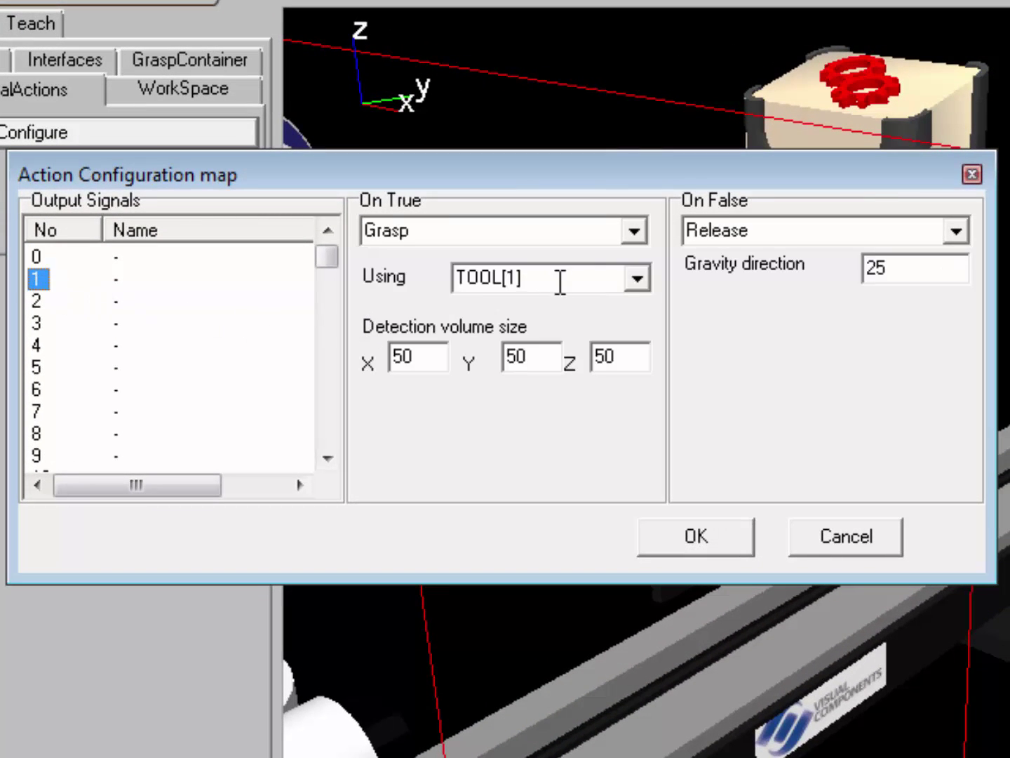
pyautogui.click(635, 279)
pyautogui.moveTo(641, 344); pyautogui.dragTo(641, 424)
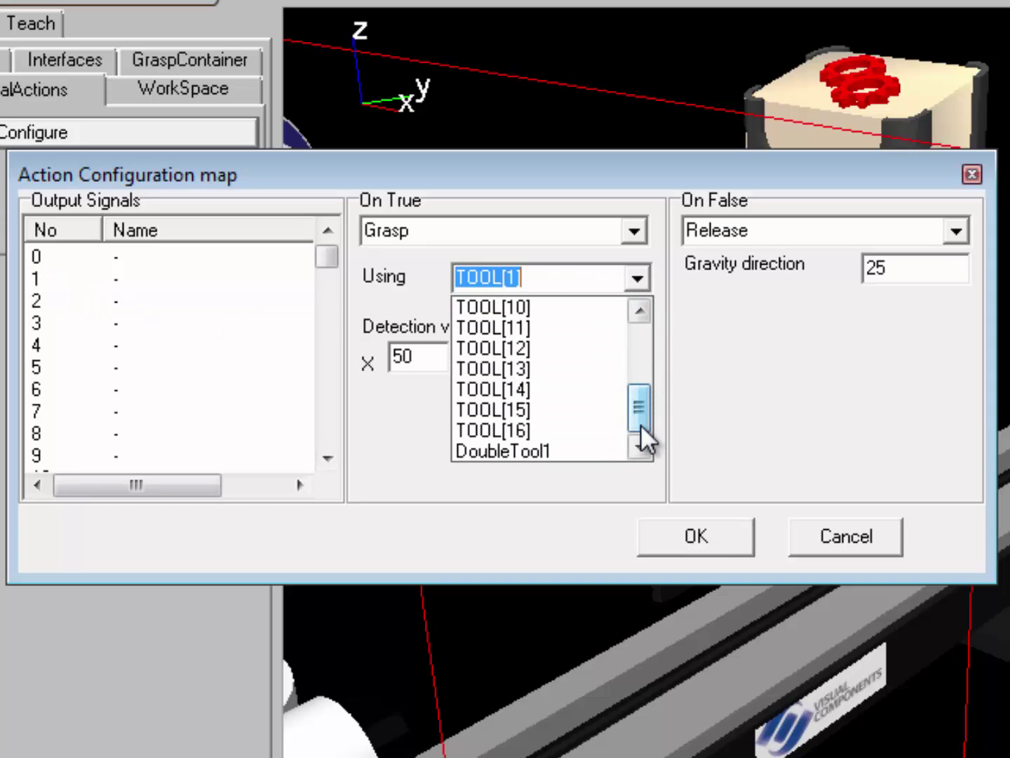
pyautogui.click(614, 439)
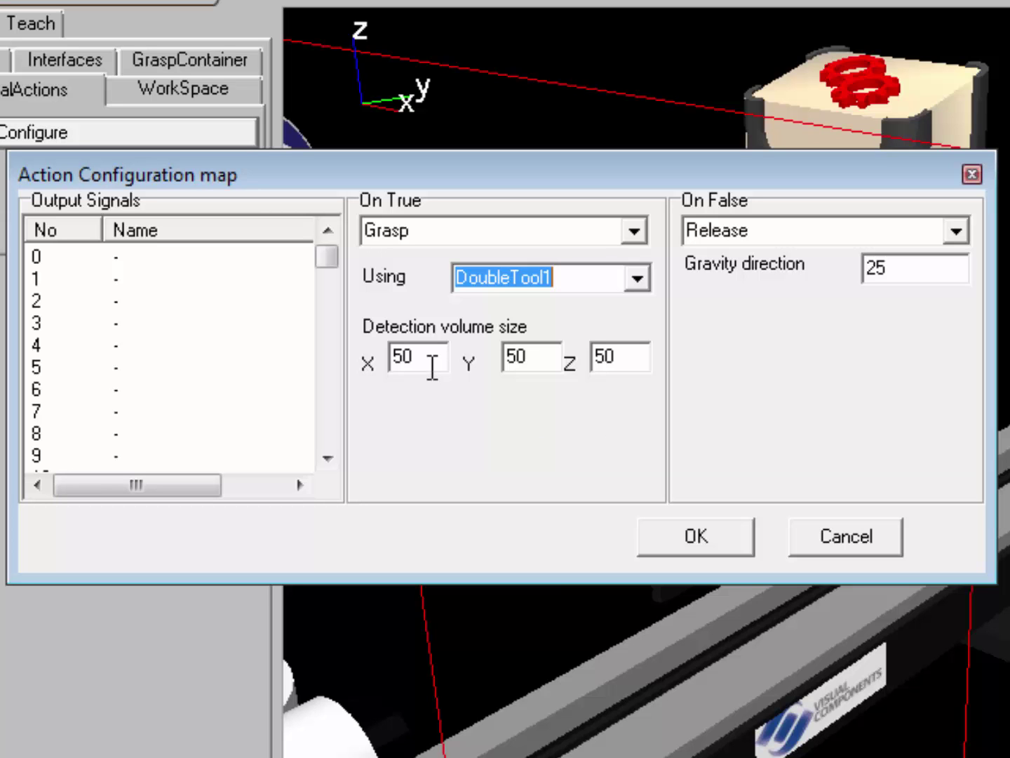
pyautogui.click(661, 538)
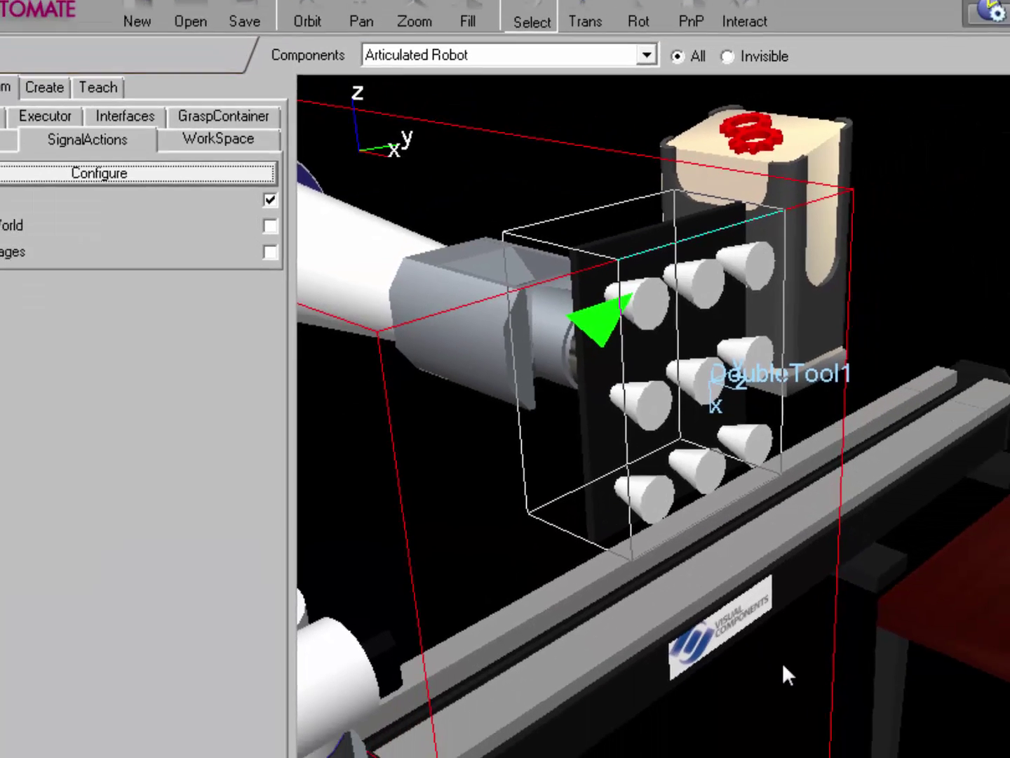
# Run the simulation to check the grasp with DoubleTool1 over the table, then stop and reset it.
pyautogui.moveTo(782, 663); pyautogui.dragTo(699, 561, button='right')
pyautogui.moveTo(700, 460); pyautogui.dragTo(370, 310, button='right')
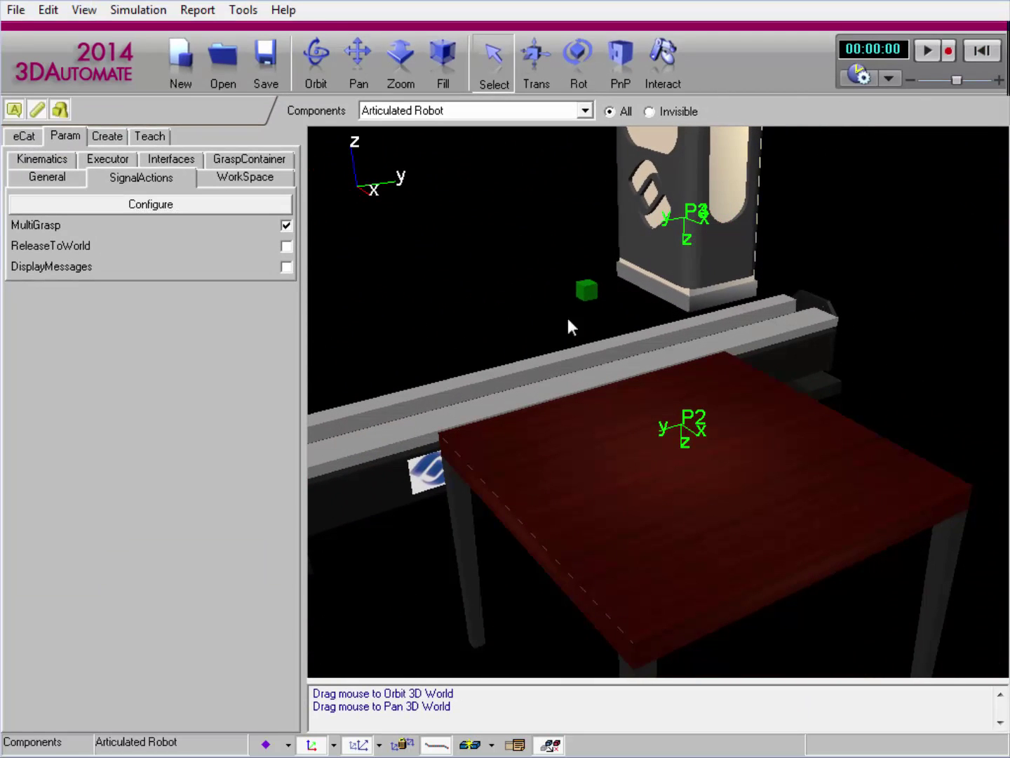
pyautogui.click(925, 54)
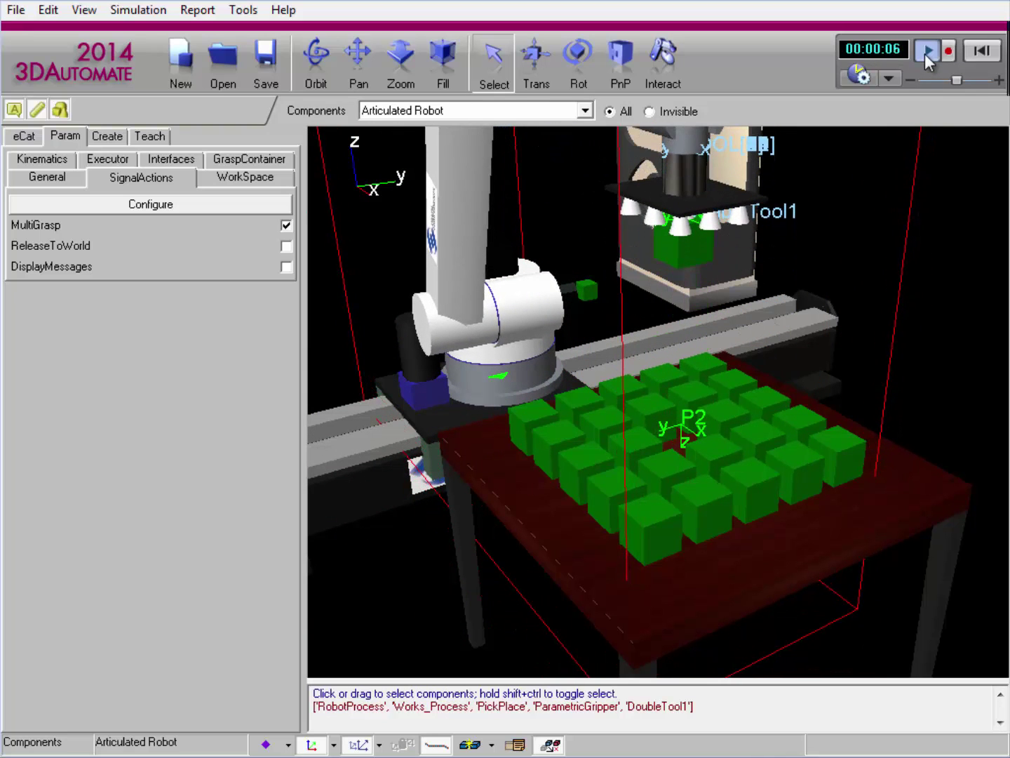
pyautogui.click(927, 55)
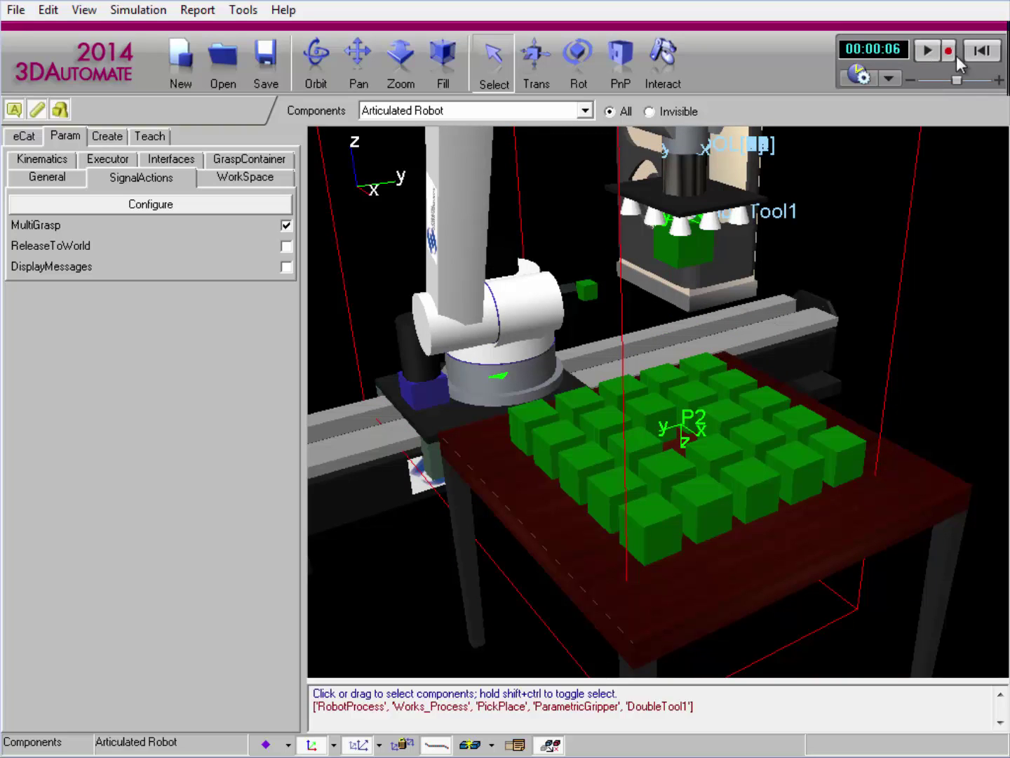
pyautogui.click(981, 51)
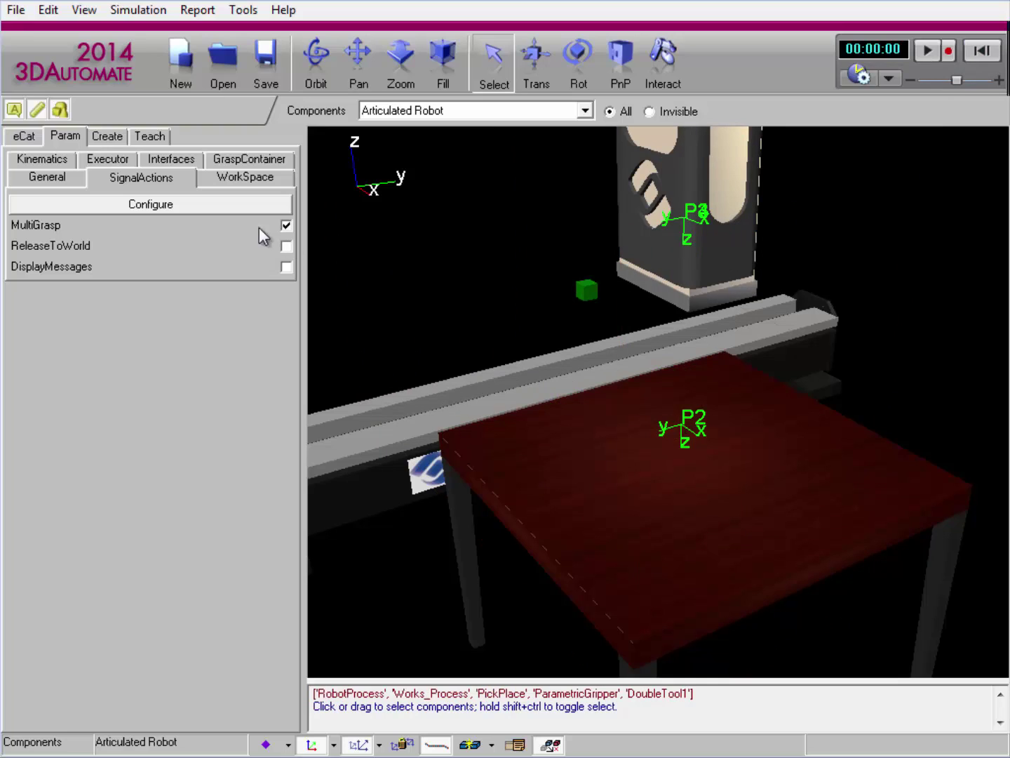
# Set the detection volume size of output signal 1's Grasp action to 300 in X and 300 in Y.
pyautogui.click(208, 208)
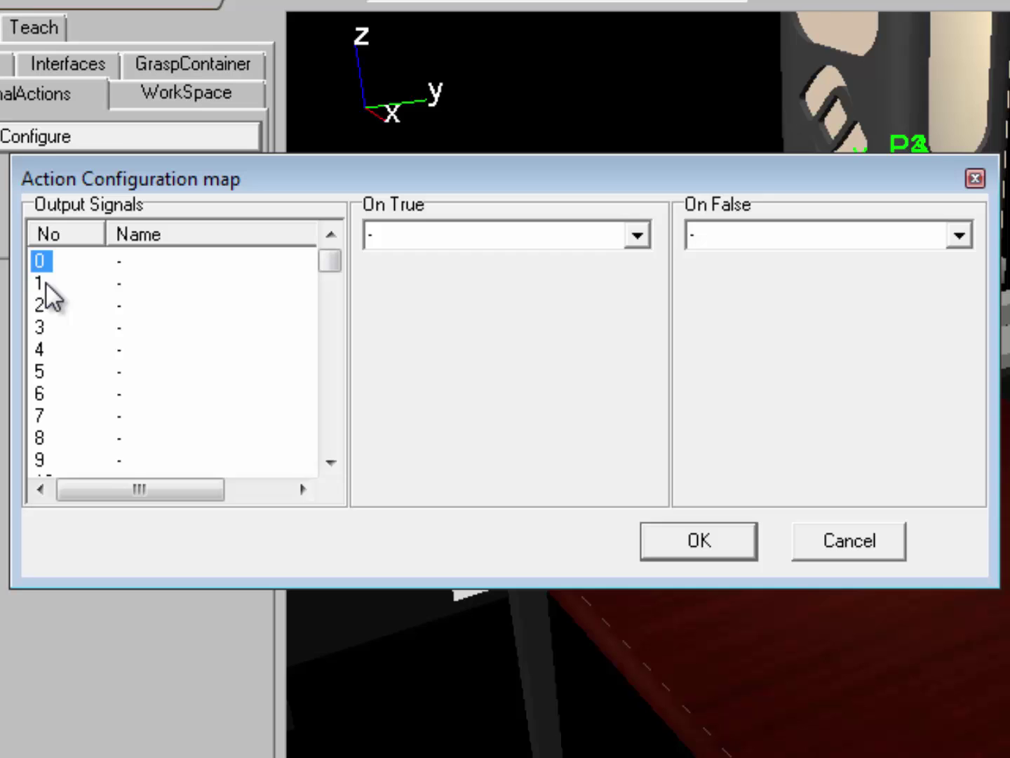
pyautogui.click(46, 282)
pyautogui.moveTo(441, 360); pyautogui.dragTo(372, 363)
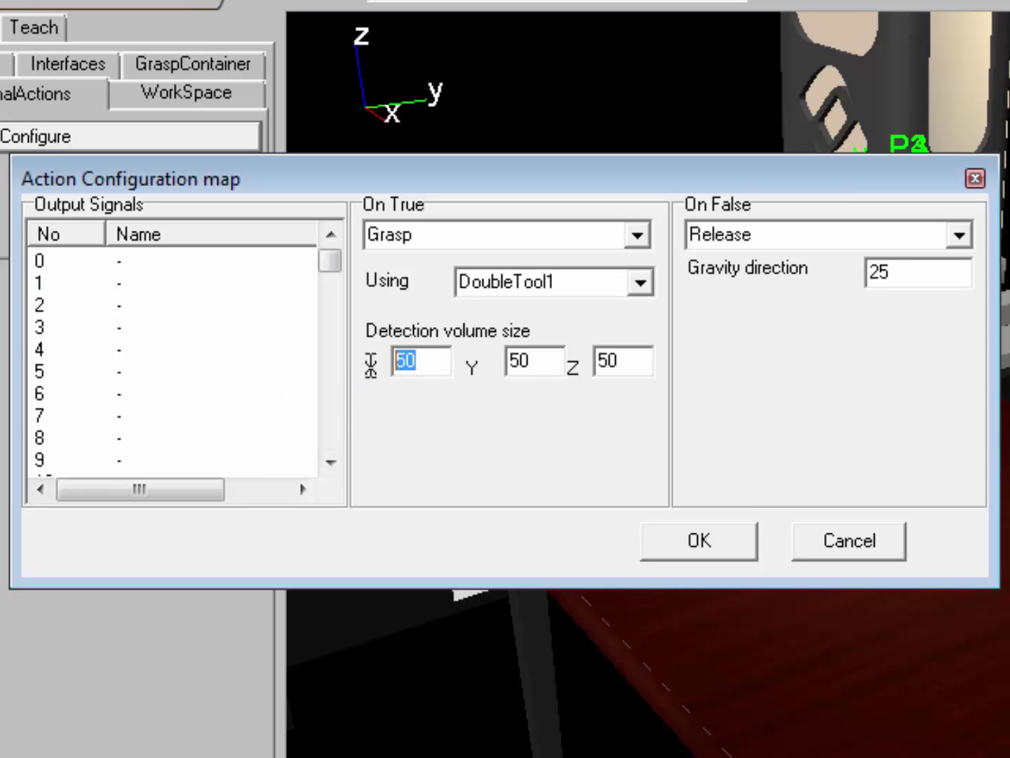
pyautogui.write('300')
pyautogui.press('Tab')
pyautogui.write('300')
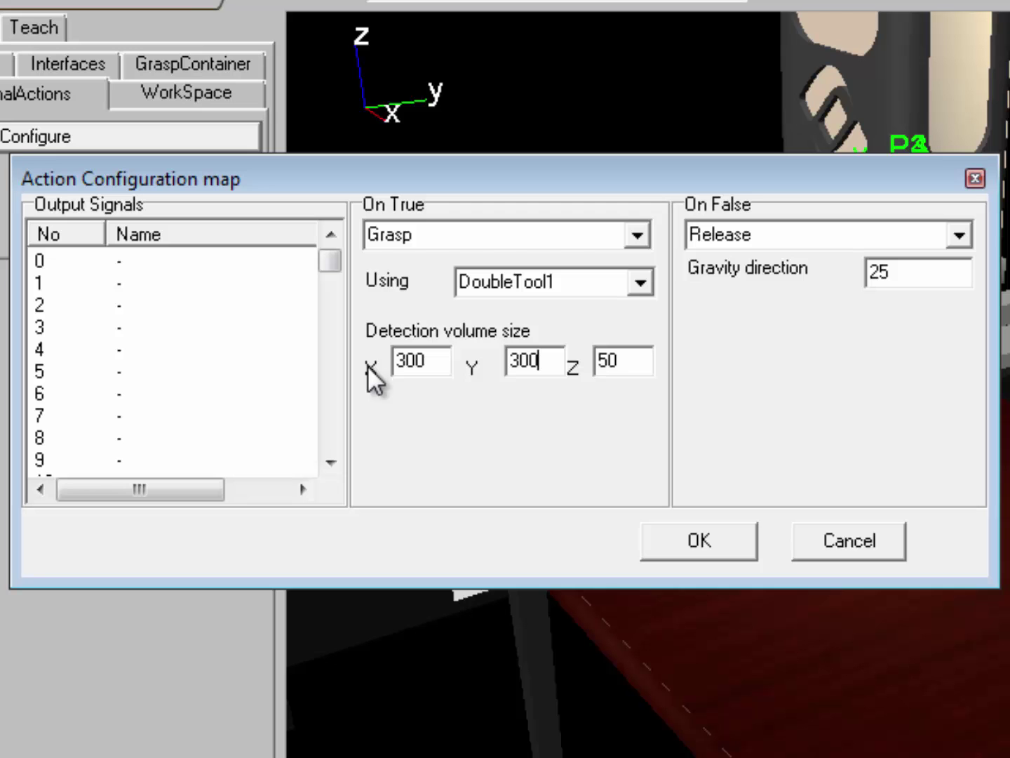
pyautogui.click(675, 536)
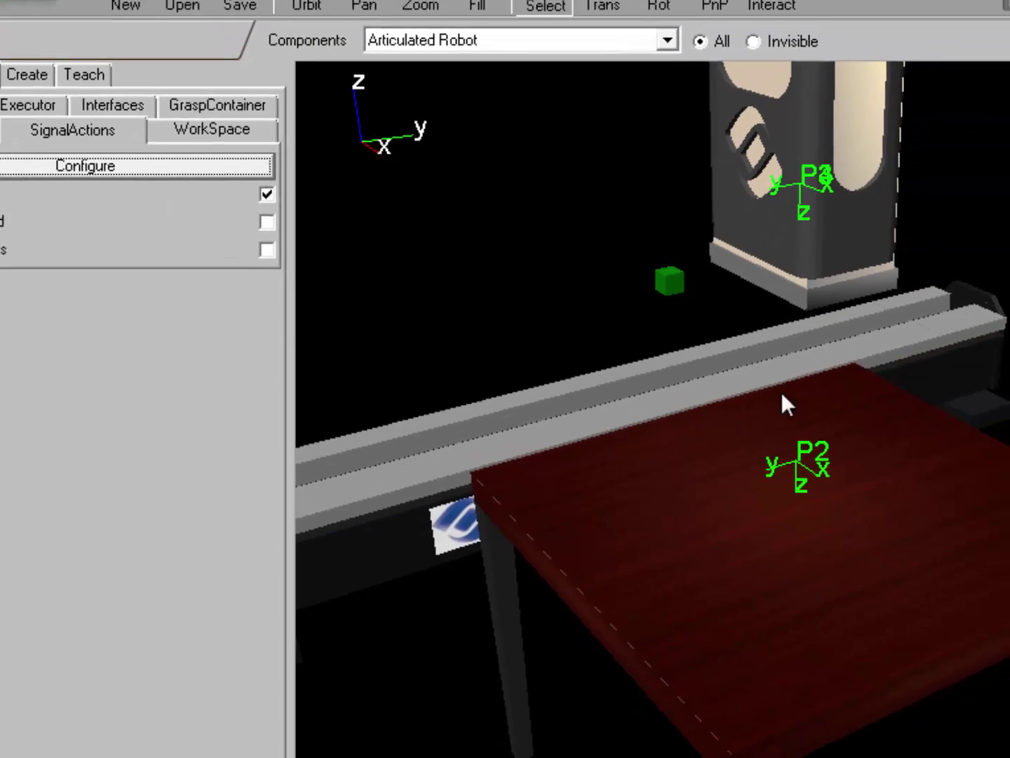
# Run the simulation to watch the gripper pick with the enlarged detection volume, then stop and reset it.
pyautogui.click(925, 50)
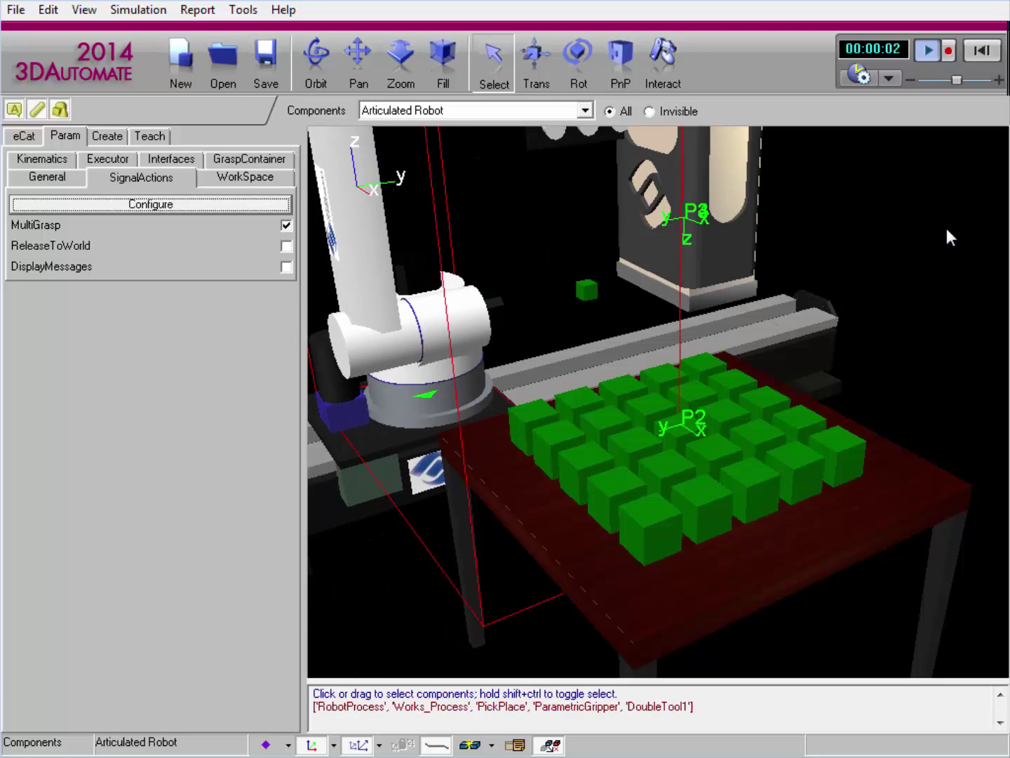
pyautogui.scroll(-3, 949, 236)
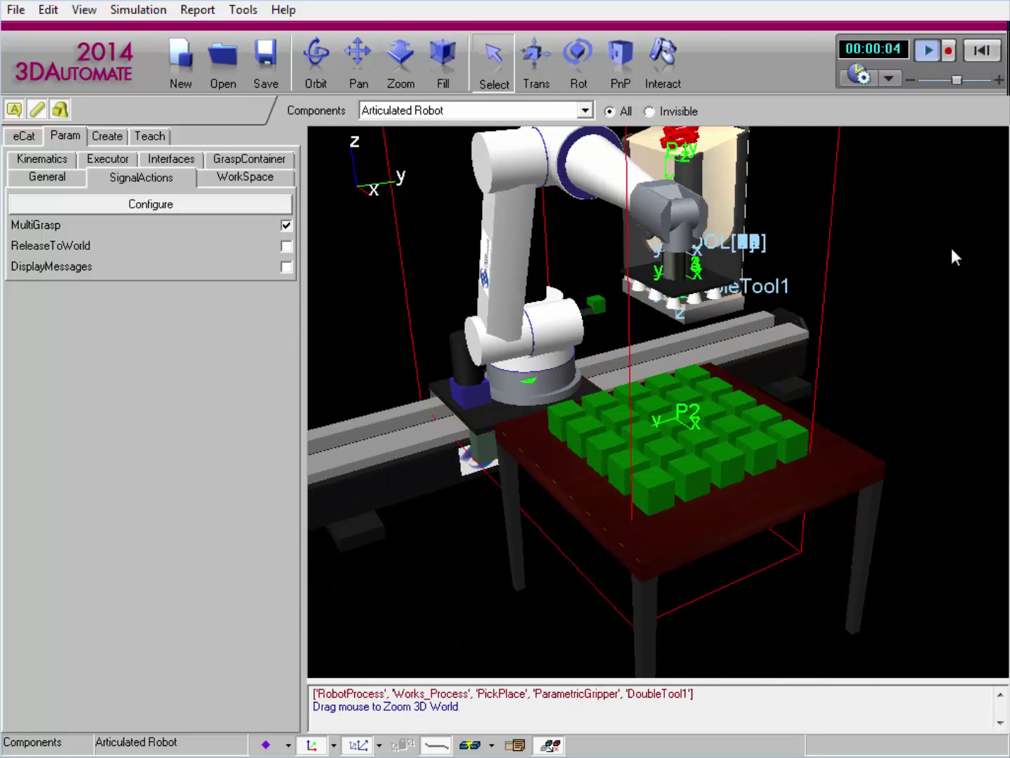
pyautogui.moveTo(948, 318); pyautogui.dragTo(942, 319, button='right')
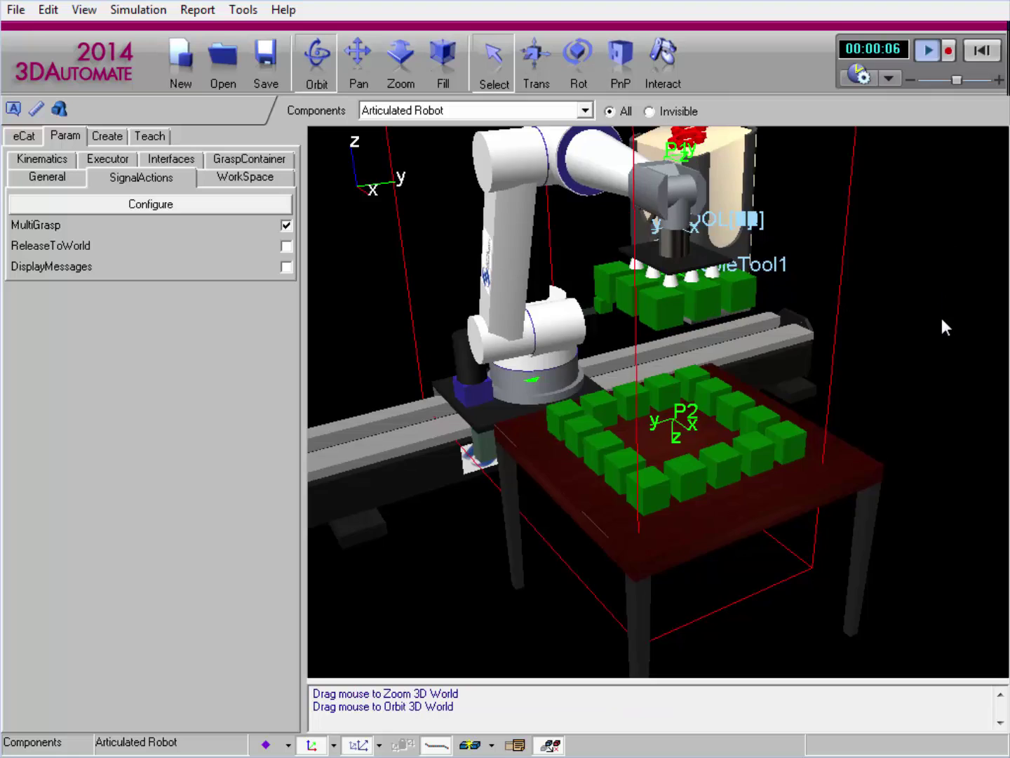
pyautogui.moveTo(942, 319)
pyautogui.mouseDown(button='middle')
pyautogui.moveTo(906, 275)
pyautogui.moveTo(931, 341)
pyautogui.mouseUp(button='middle')
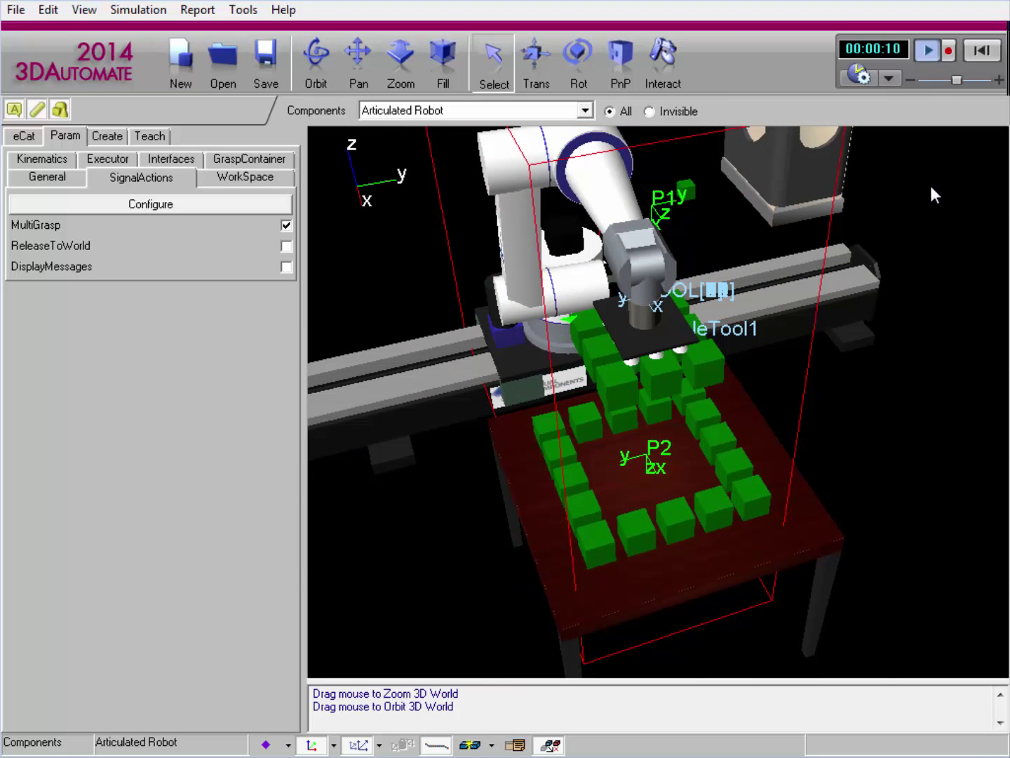
pyautogui.click(927, 52)
pyautogui.click(981, 51)
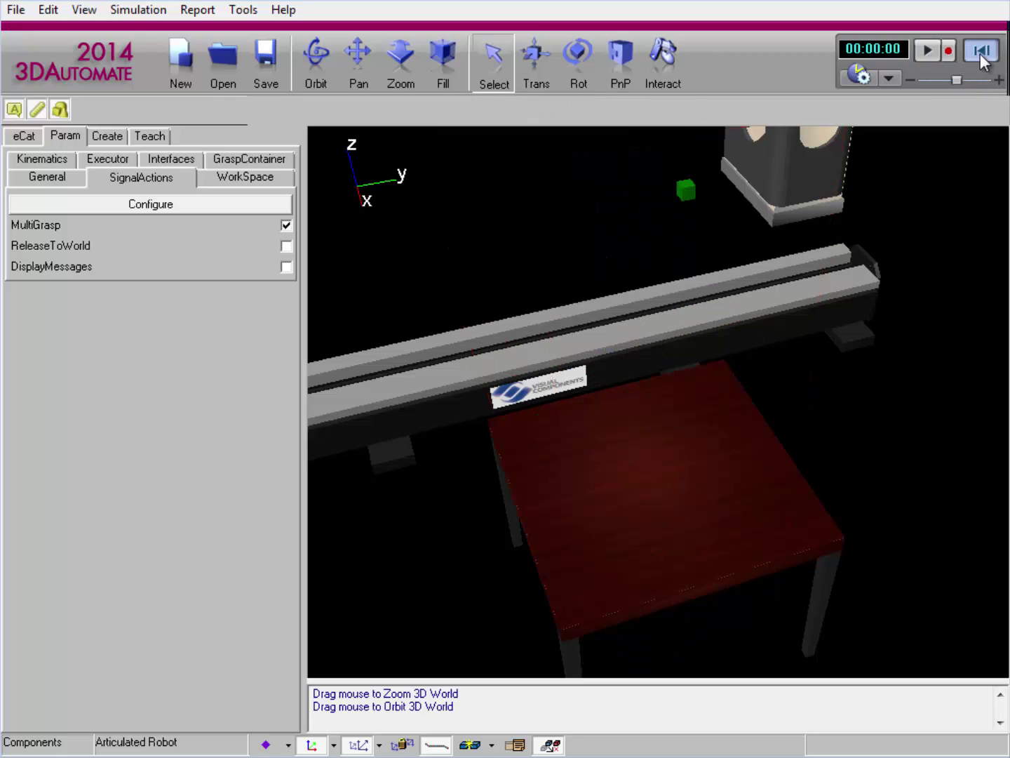
# Set the X detection volume size of output signal 1's Grasp action to 0.
pyautogui.click(187, 210)
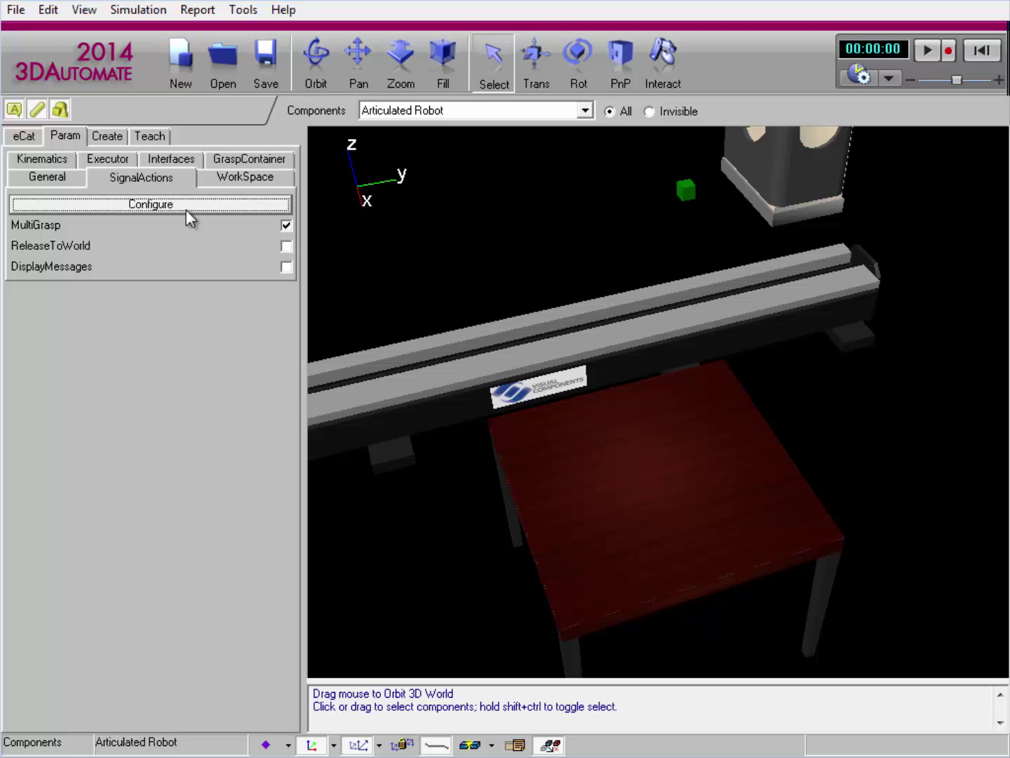
pyautogui.click(186, 209)
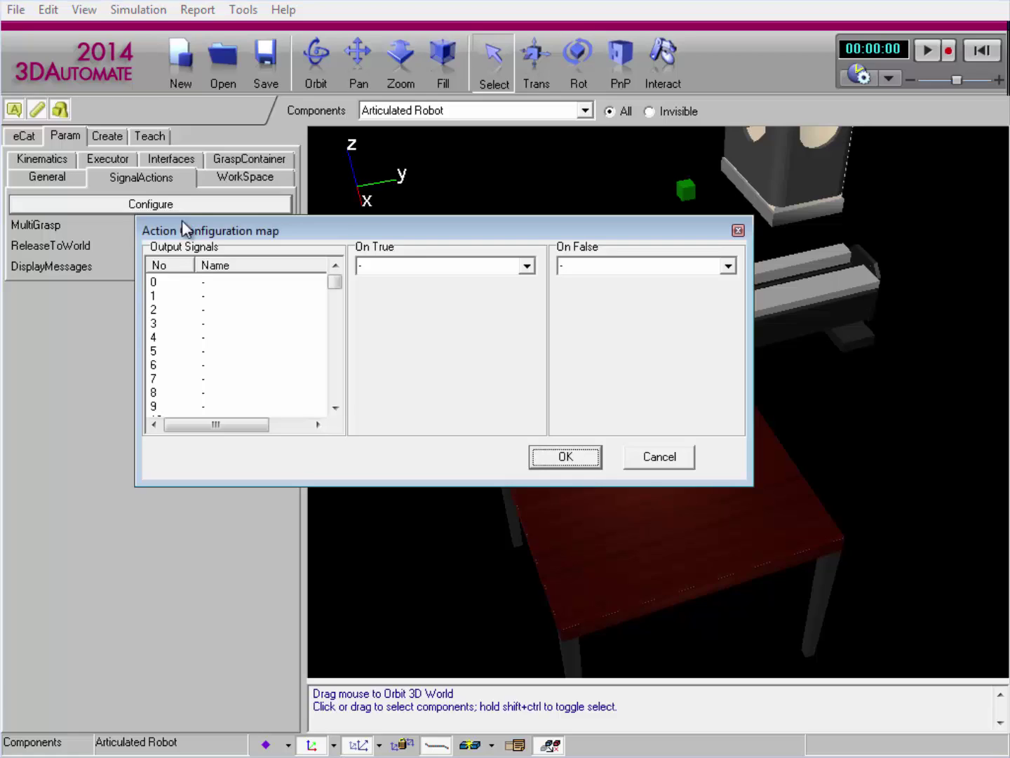
pyautogui.click(154, 296)
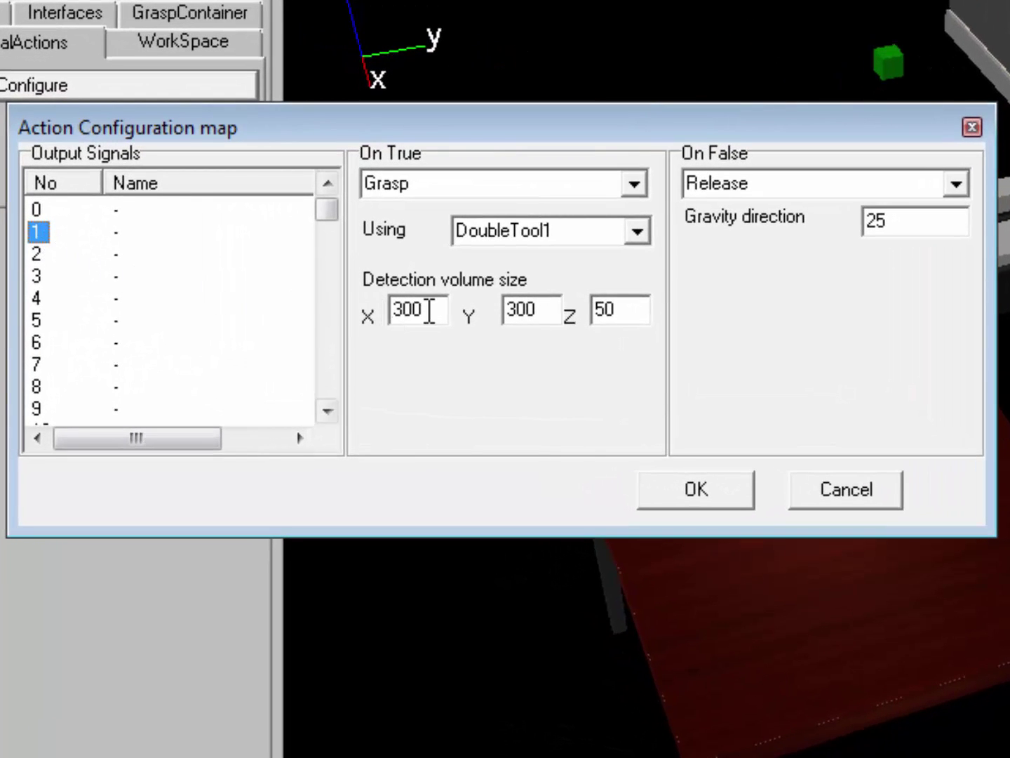
pyautogui.moveTo(422, 316); pyautogui.dragTo(373, 318)
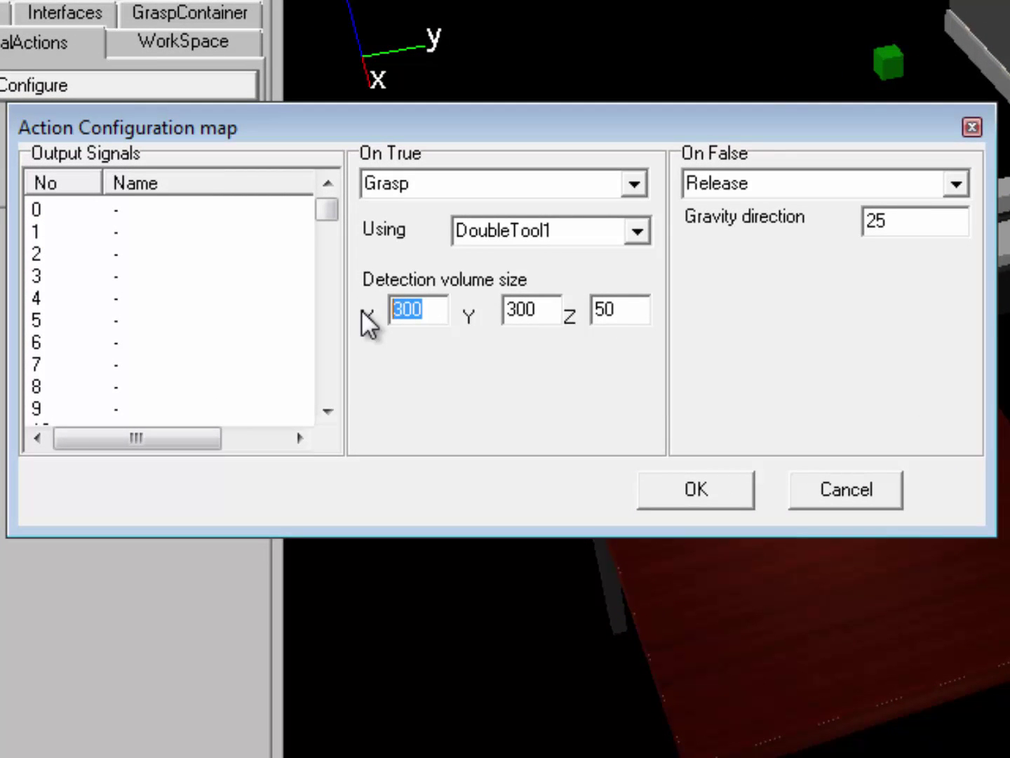
pyautogui.write('0')
pyautogui.press('Tab')
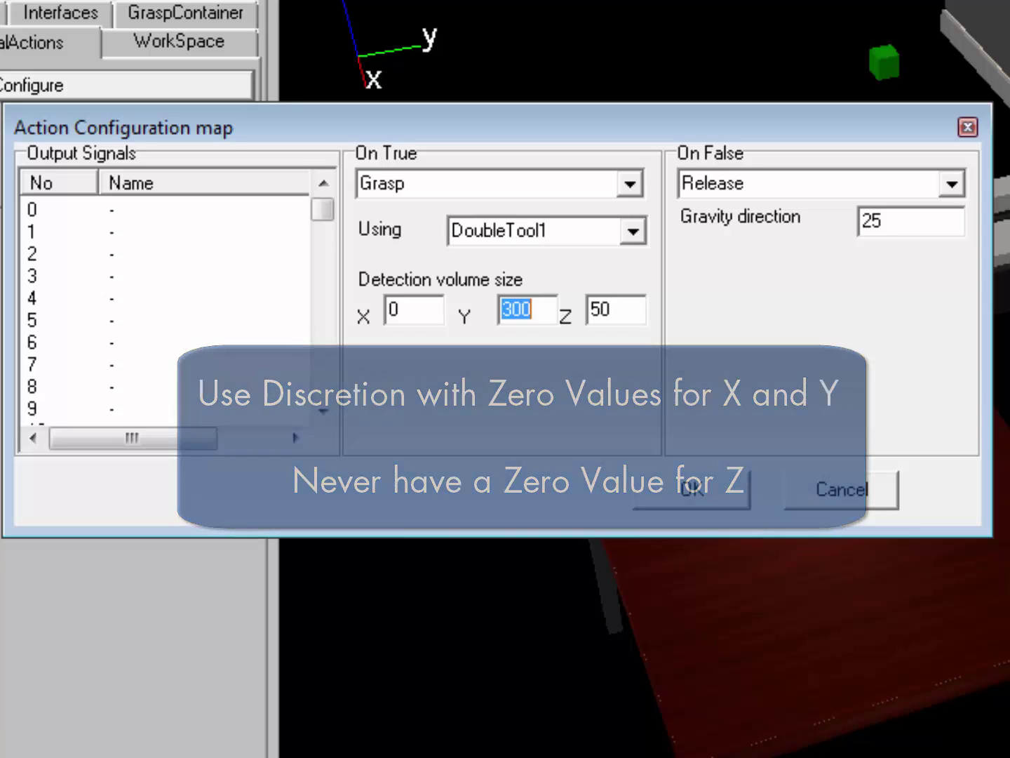
pyautogui.click(717, 488)
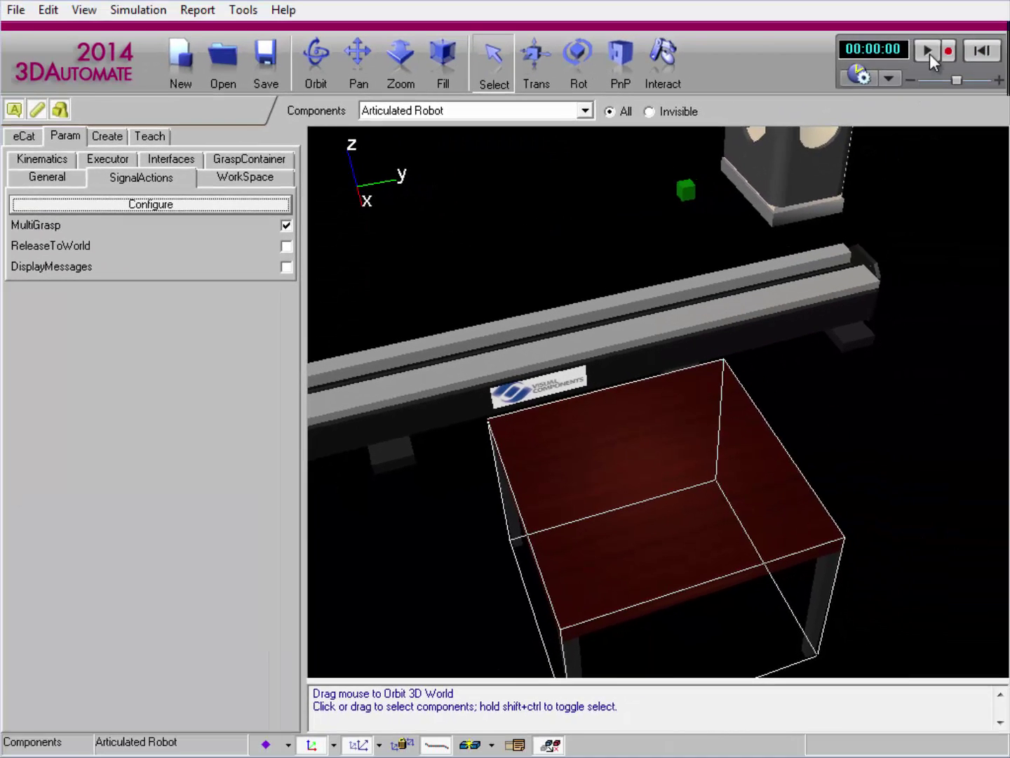
# Run the simulation to check the pick with the changed detection volume, and examine output signal 2's action settings.
pyautogui.click(963, 31)
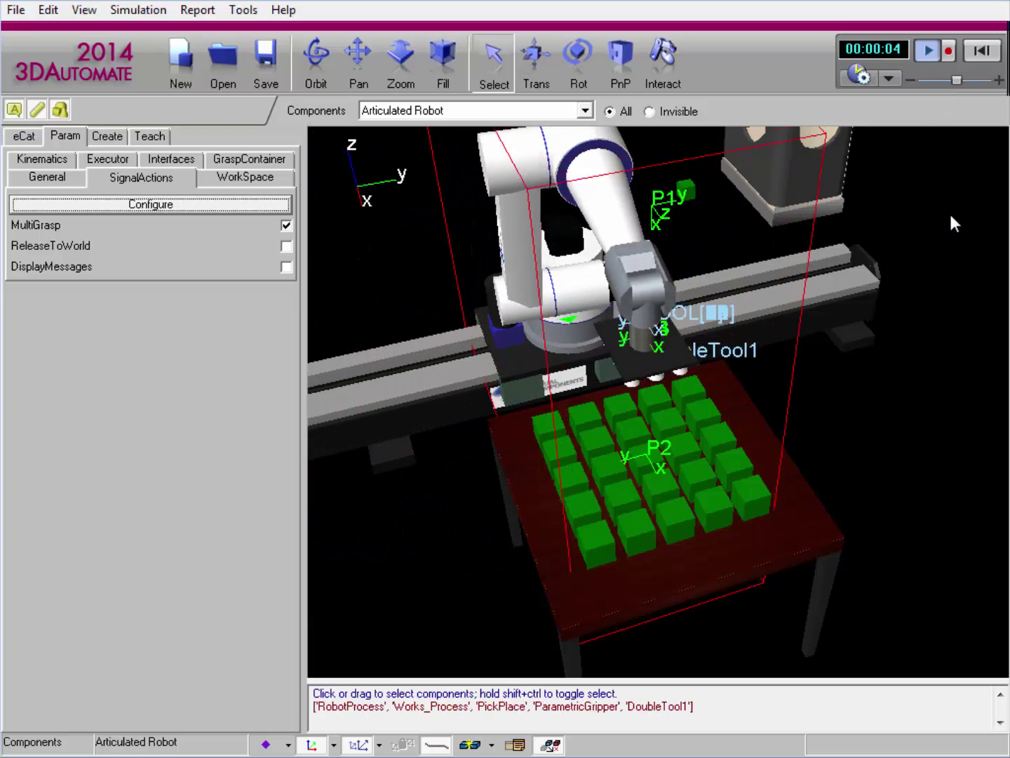
pyautogui.moveTo(938, 465); pyautogui.dragTo(904, 443, button='right')
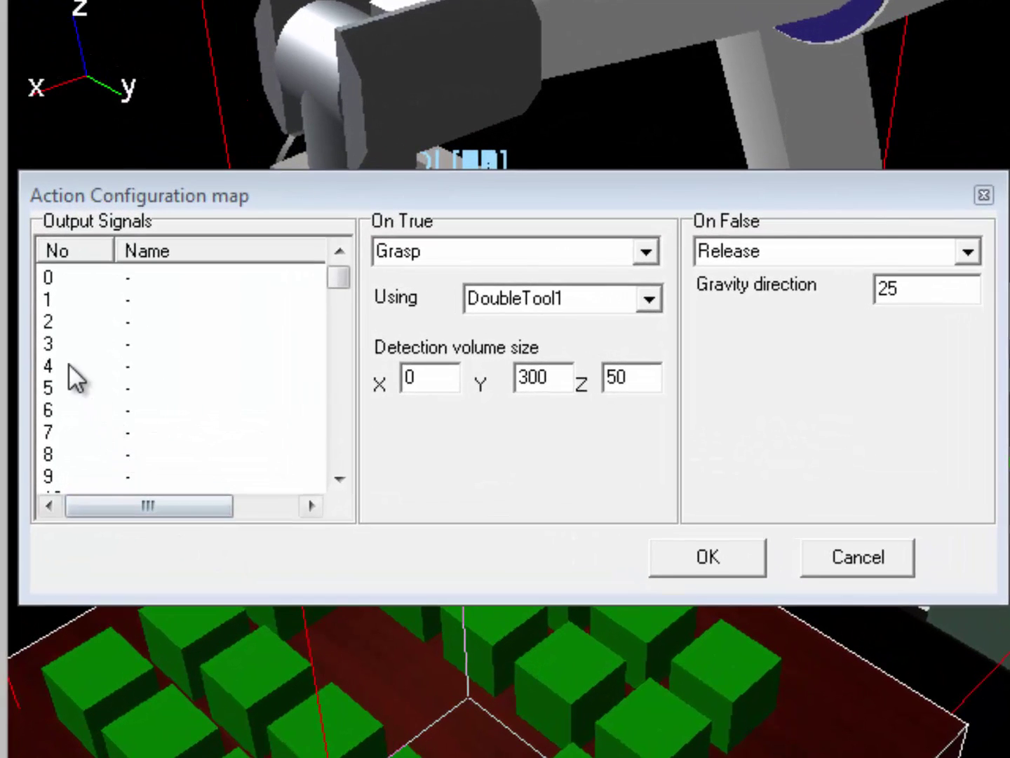
pyautogui.click(51, 324)
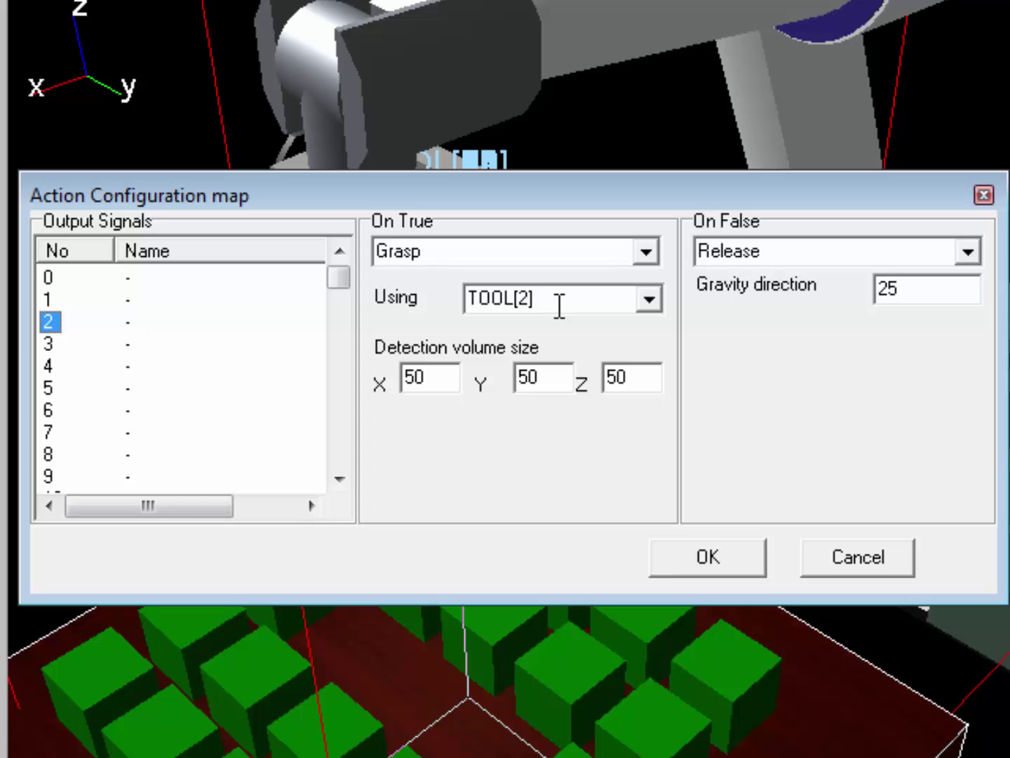
pyautogui.click(845, 554)
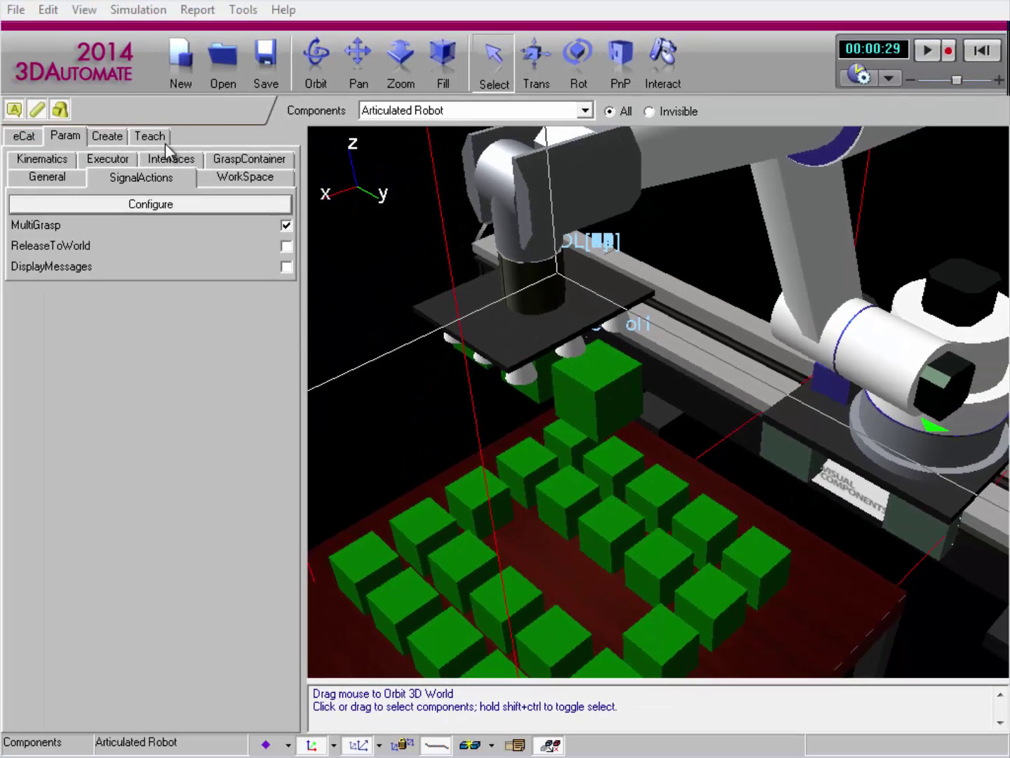
# Bring up the robot's teaching controls and select TOOL[2] as the active tool.
pyautogui.click(0, 65)
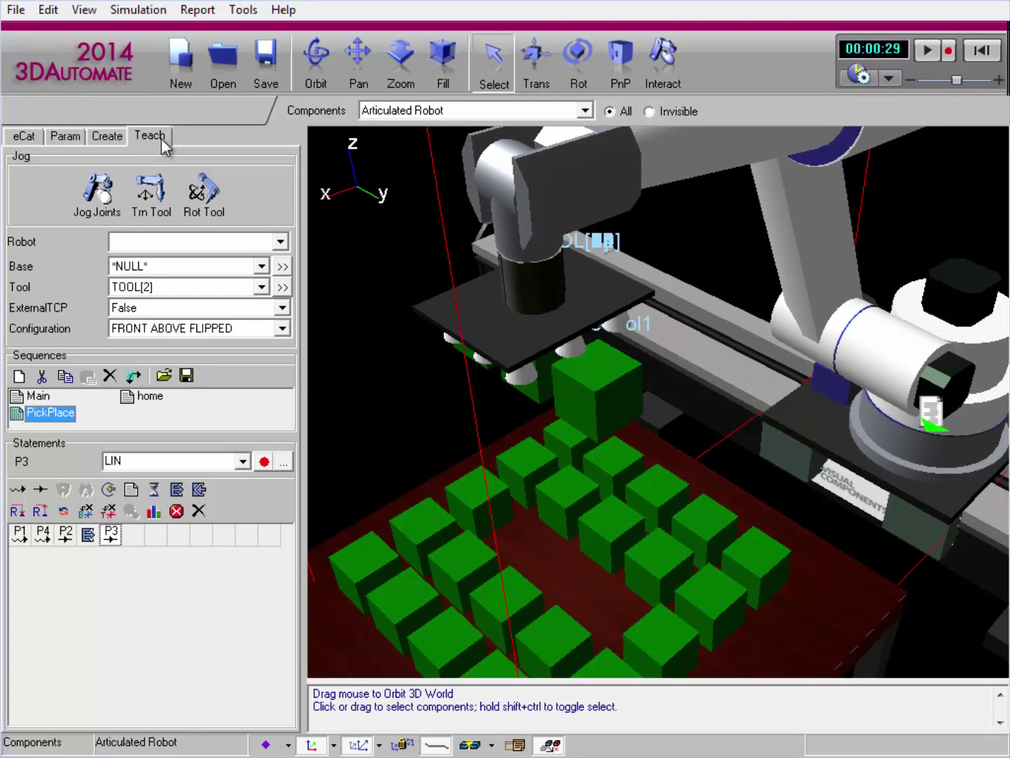
pyautogui.moveTo(331, 456); pyautogui.dragTo(418, 432)
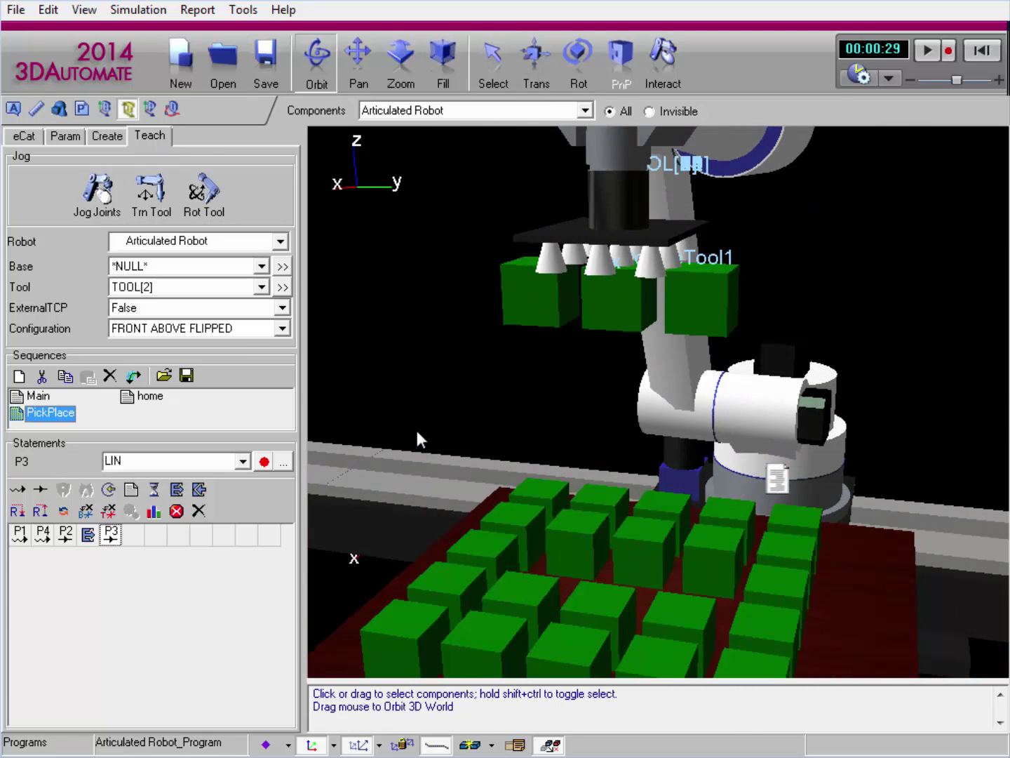
pyautogui.click(262, 288)
pyautogui.click(240, 330)
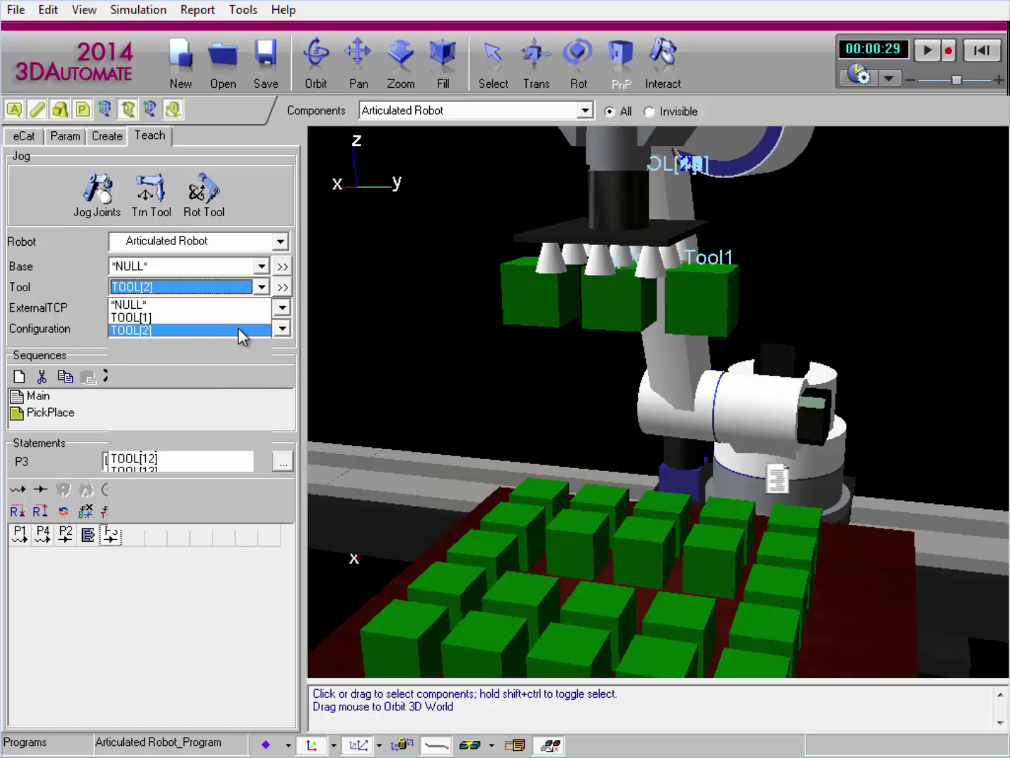
# Translate the TOOL[2] frame by snapping it to the centre of the middle gripped block's bottom face.
pyautogui.click(281, 288)
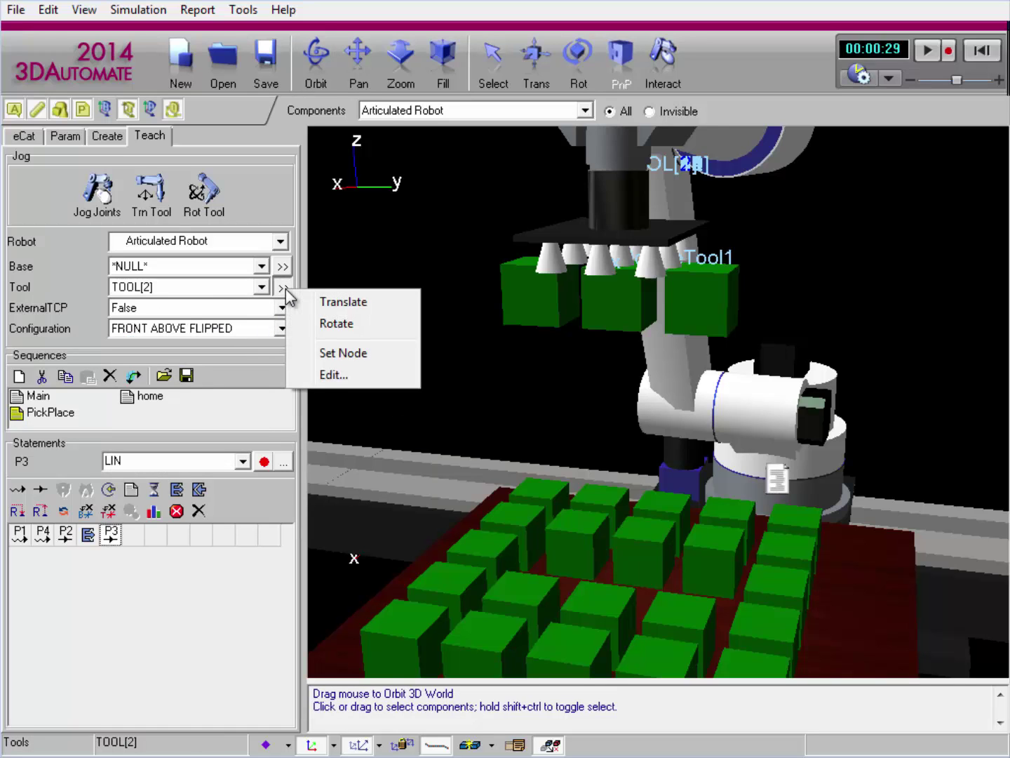
pyautogui.click(374, 303)
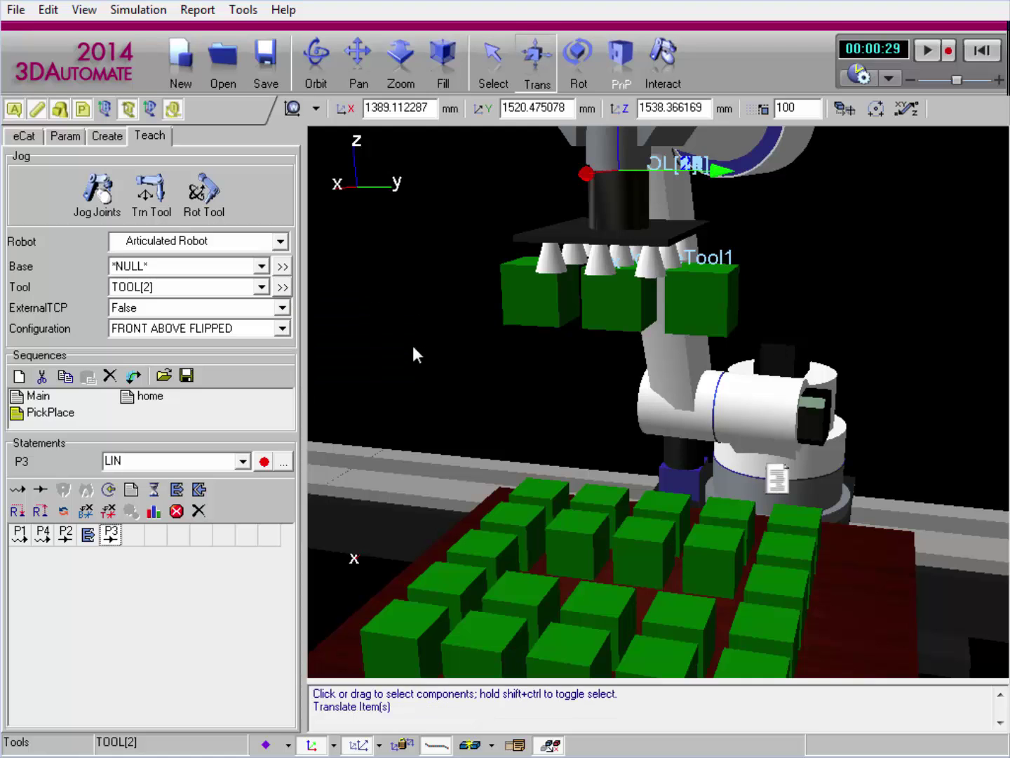
pyautogui.moveTo(414, 348); pyautogui.dragTo(441, 307, button='right')
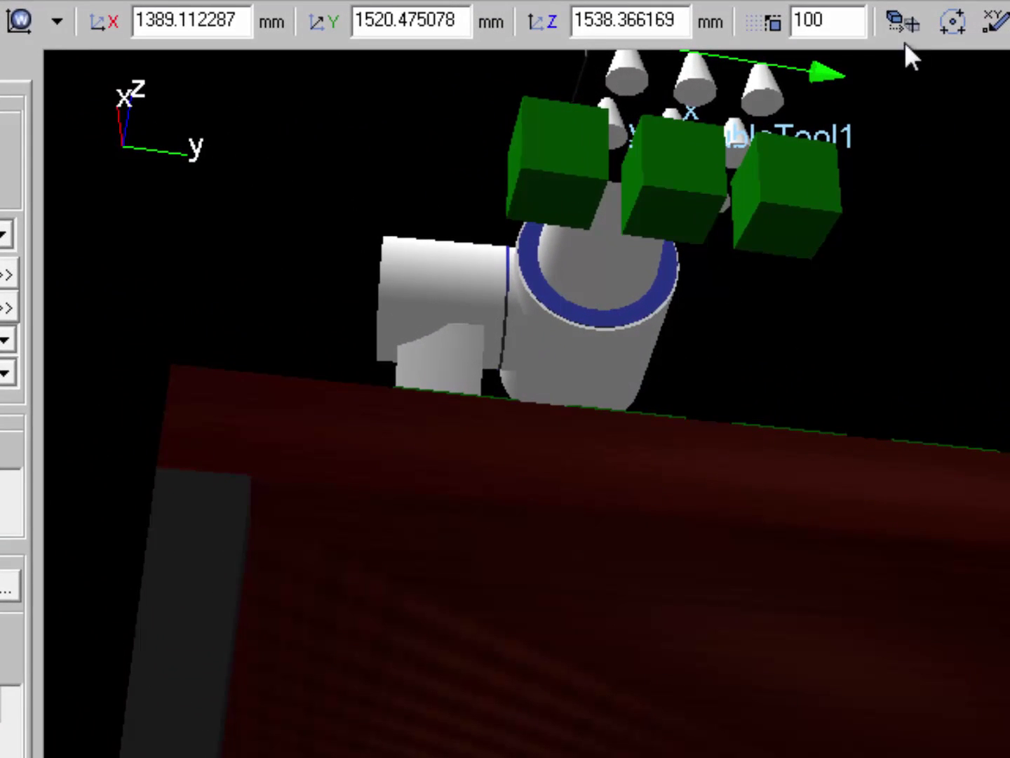
pyautogui.click(903, 27)
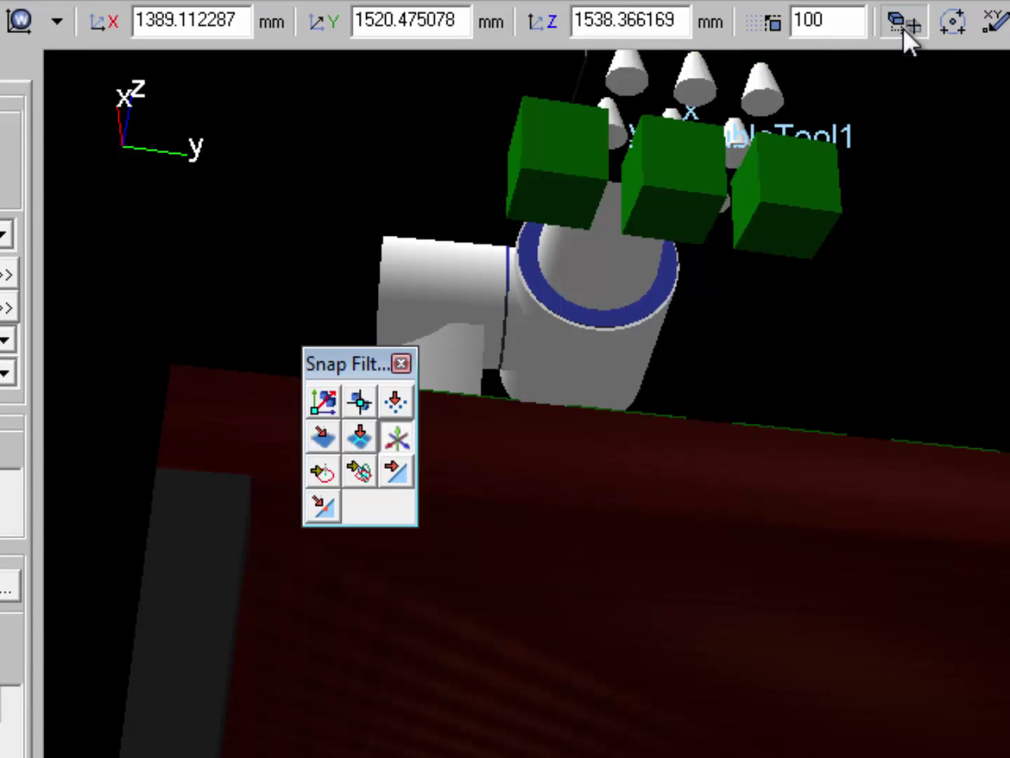
pyautogui.click(398, 441)
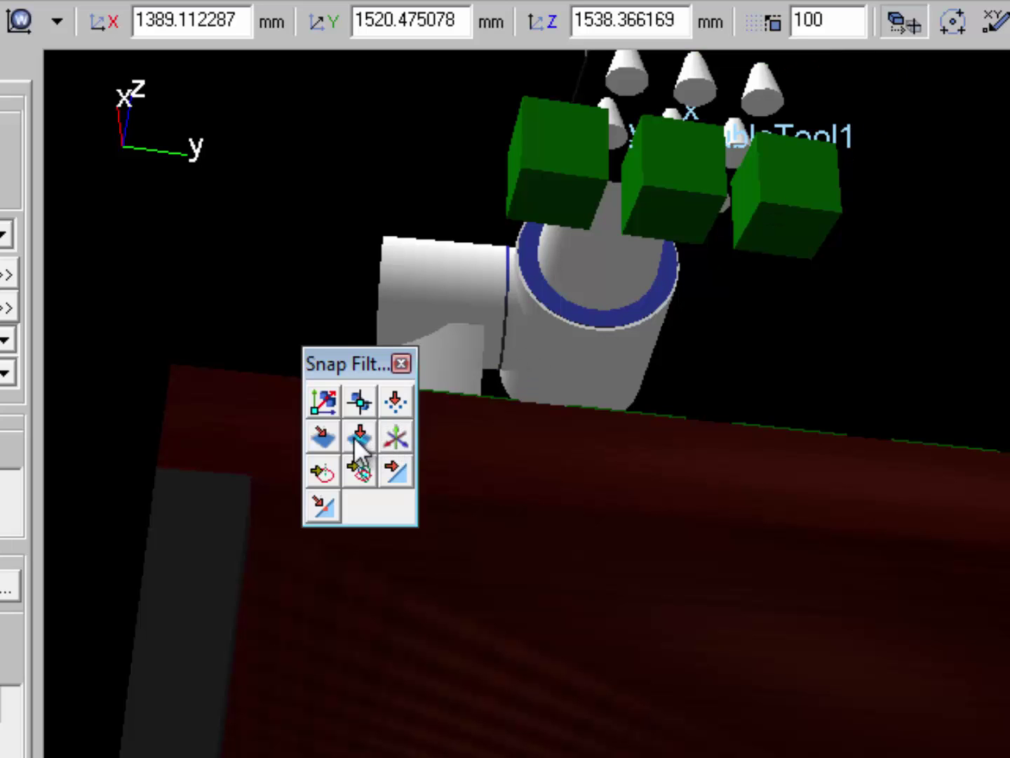
pyautogui.click(359, 439)
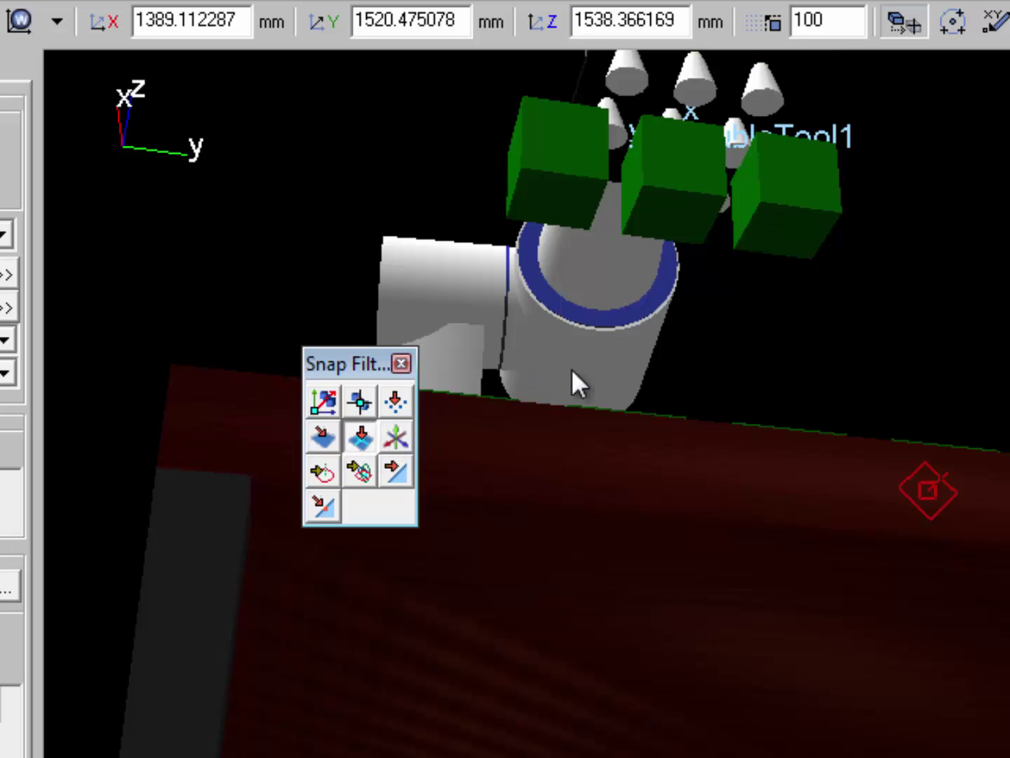
pyautogui.click(669, 221)
# Switch the coordinate reference to Object and inspect the TOOL[2] frame's axes under the gripped blocks.
pyautogui.moveTo(360, 249); pyautogui.dragTo(364, 312, button='middle')
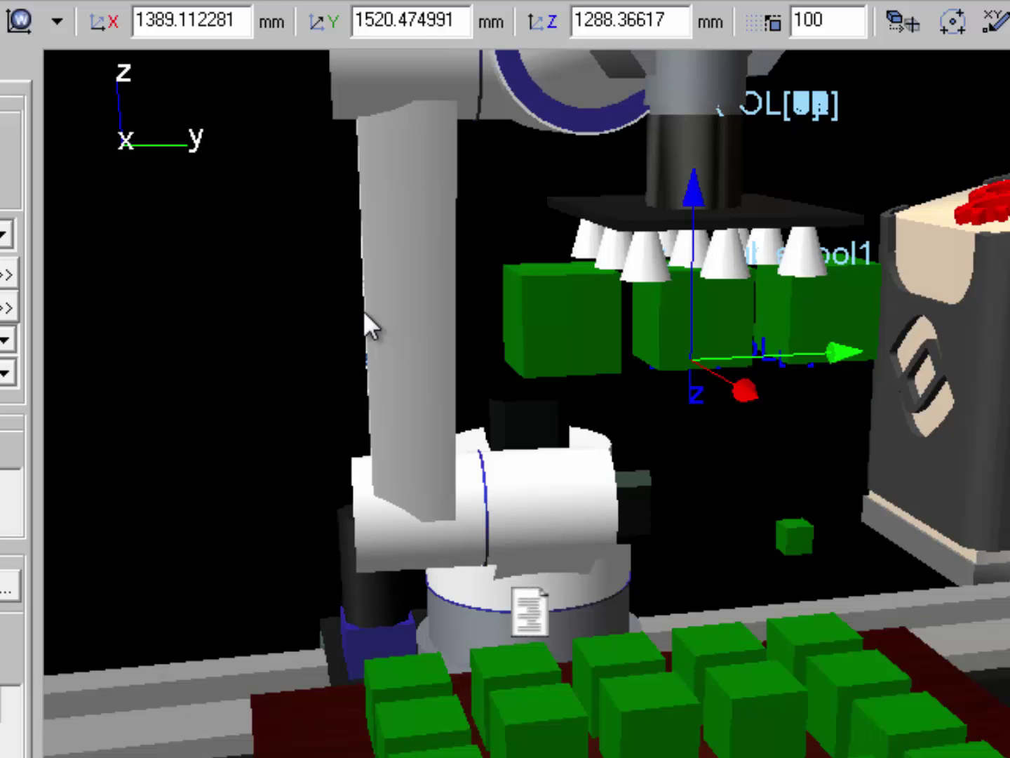
pyautogui.click(62, 22)
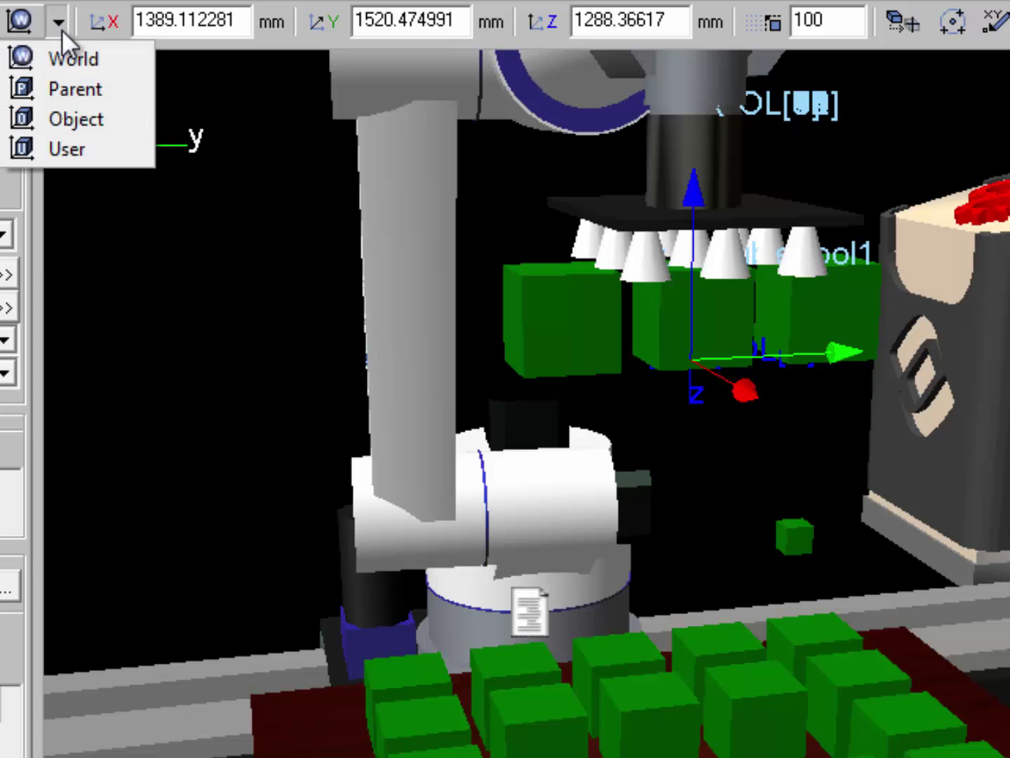
pyautogui.click(114, 119)
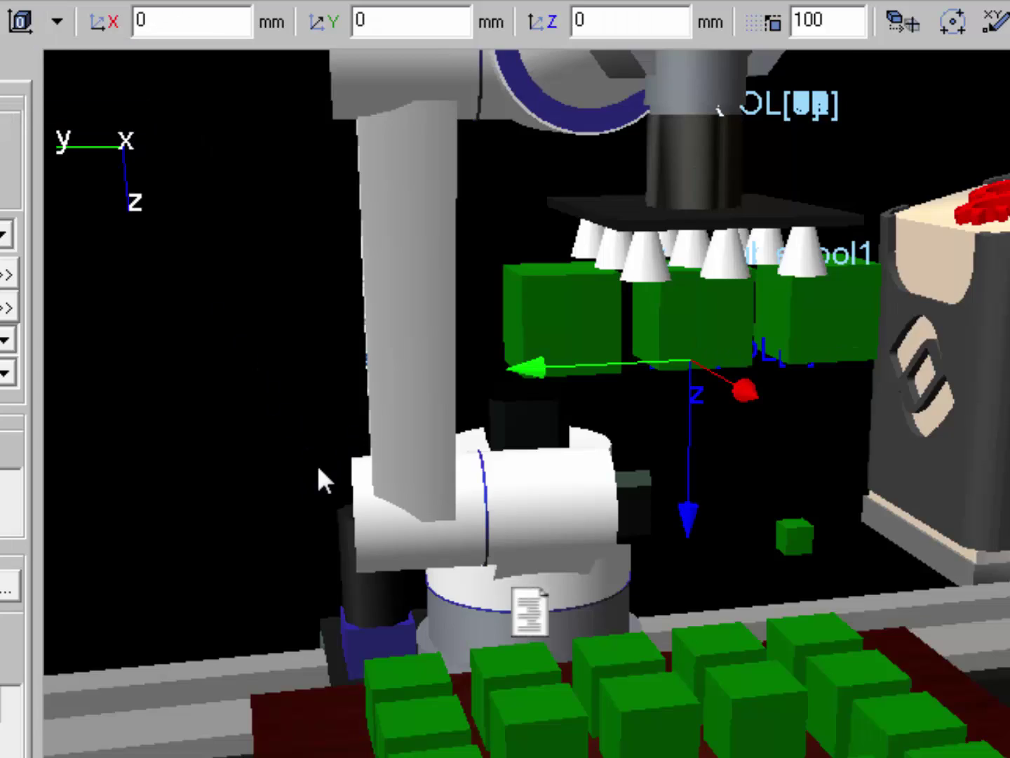
pyautogui.moveTo(317, 462); pyautogui.dragTo(343, 456, button='right')
pyautogui.moveTo(571, 508); pyautogui.dragTo(565, 509, button='right')
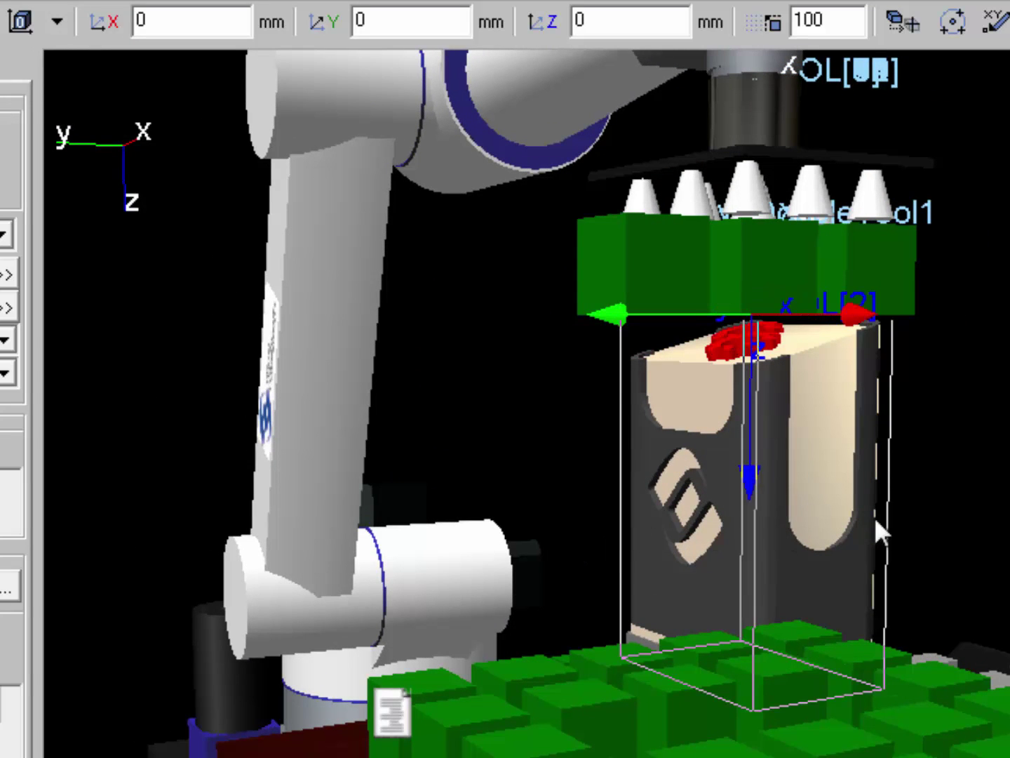
pyautogui.moveTo(347, 589); pyautogui.dragTo(288, 634, button='right')
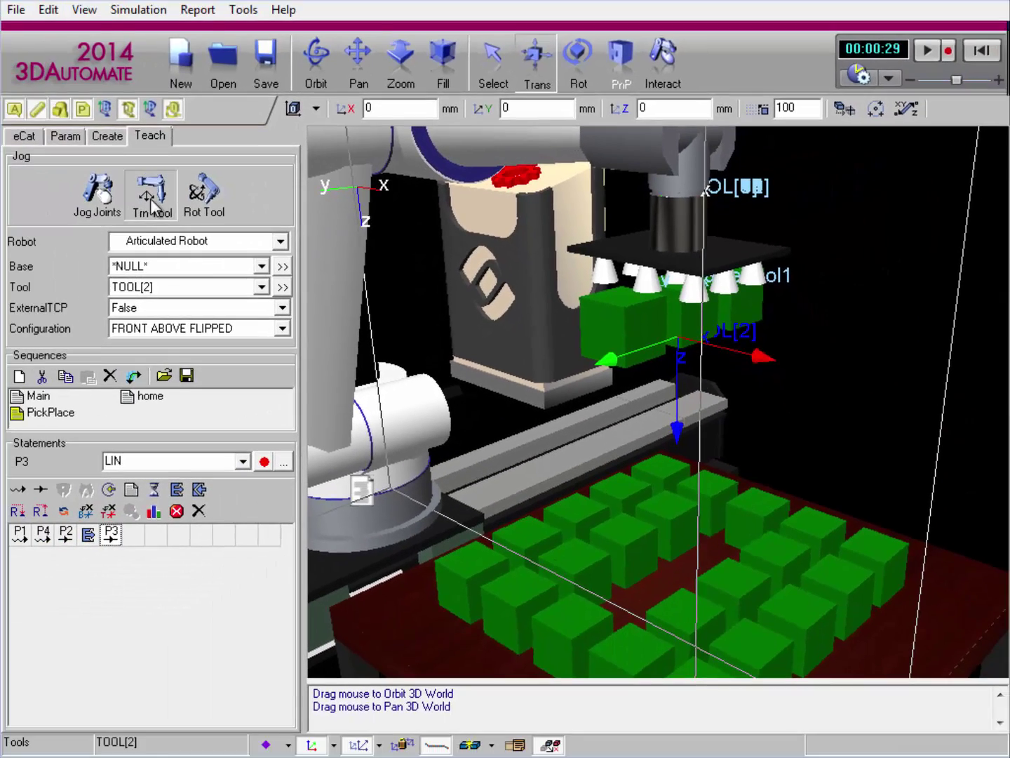
# Snap the robot's TCP to the centre of a block's top face on the table and record a linear motion in PickPlace.
pyautogui.click(151, 206)
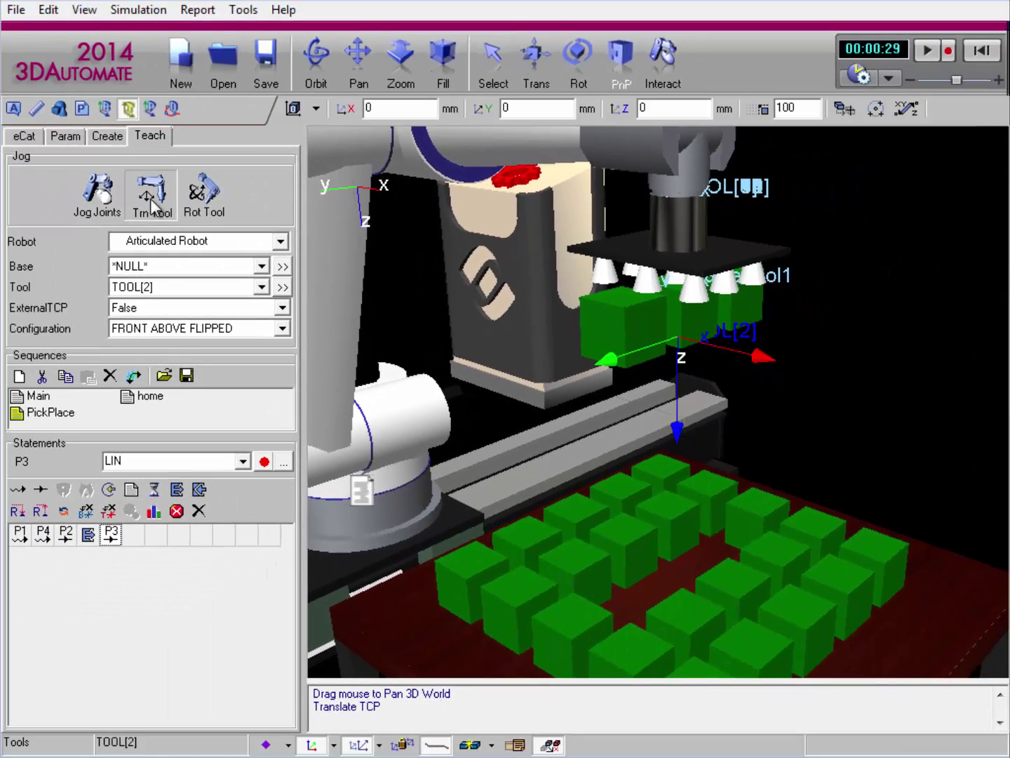
pyautogui.click(845, 109)
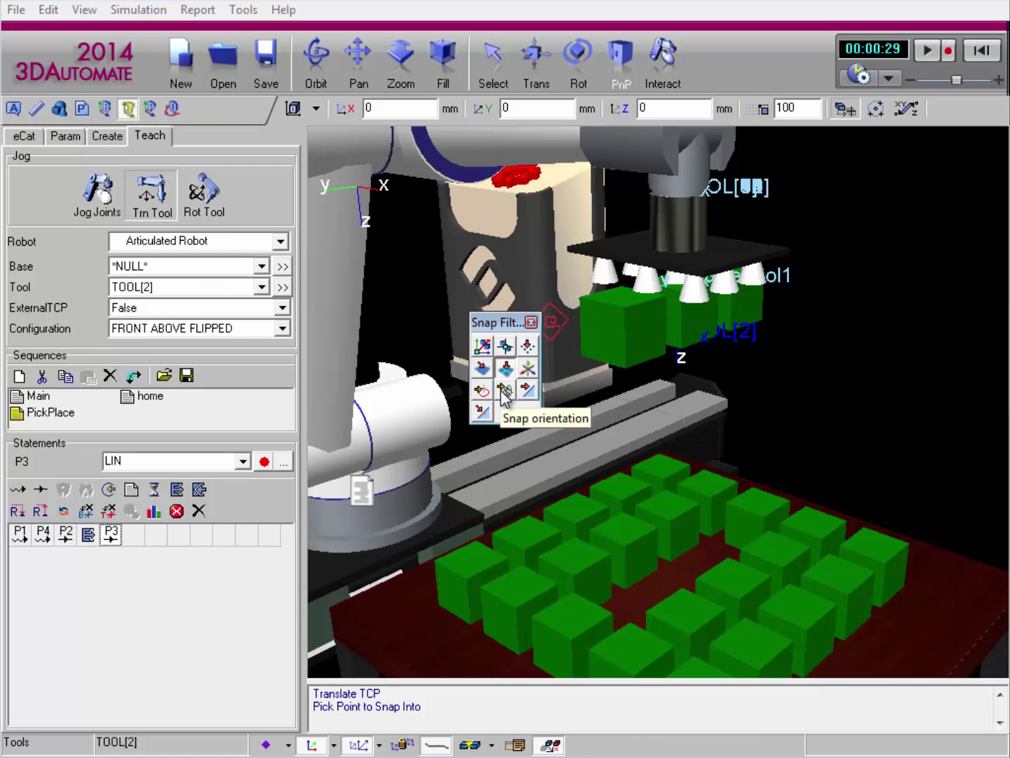
pyautogui.click(733, 576)
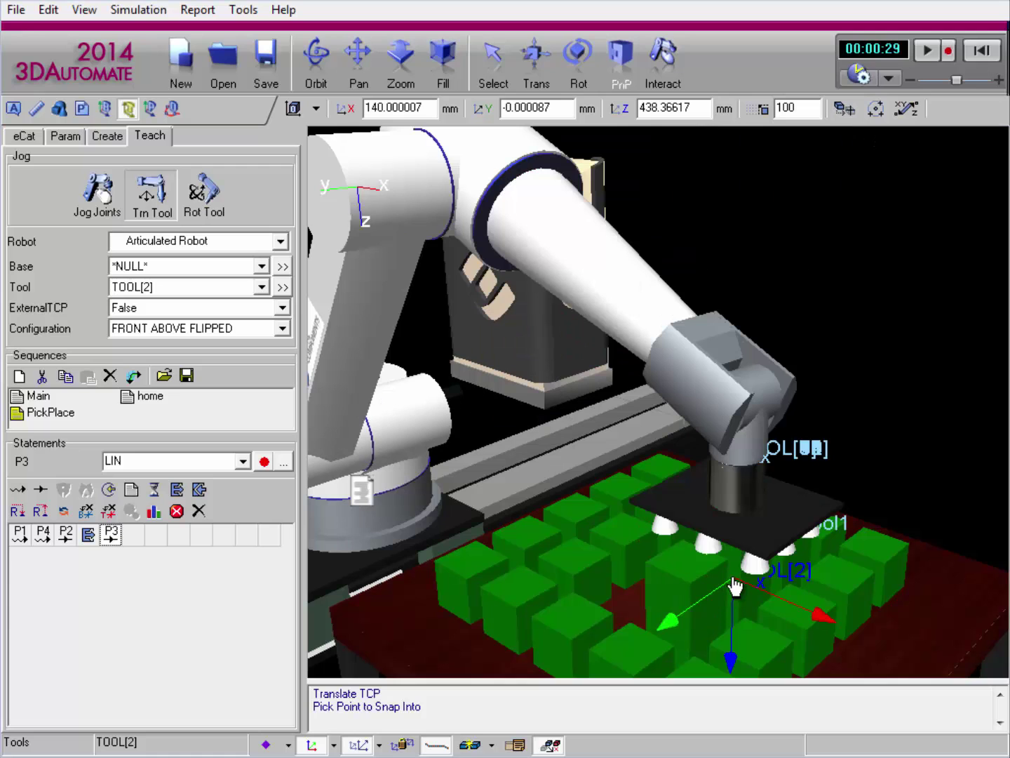
pyautogui.moveTo(593, 579)
pyautogui.mouseDown(button='middle')
pyautogui.moveTo(574, 559)
pyautogui.moveTo(576, 568)
pyautogui.mouseUp(button='middle')
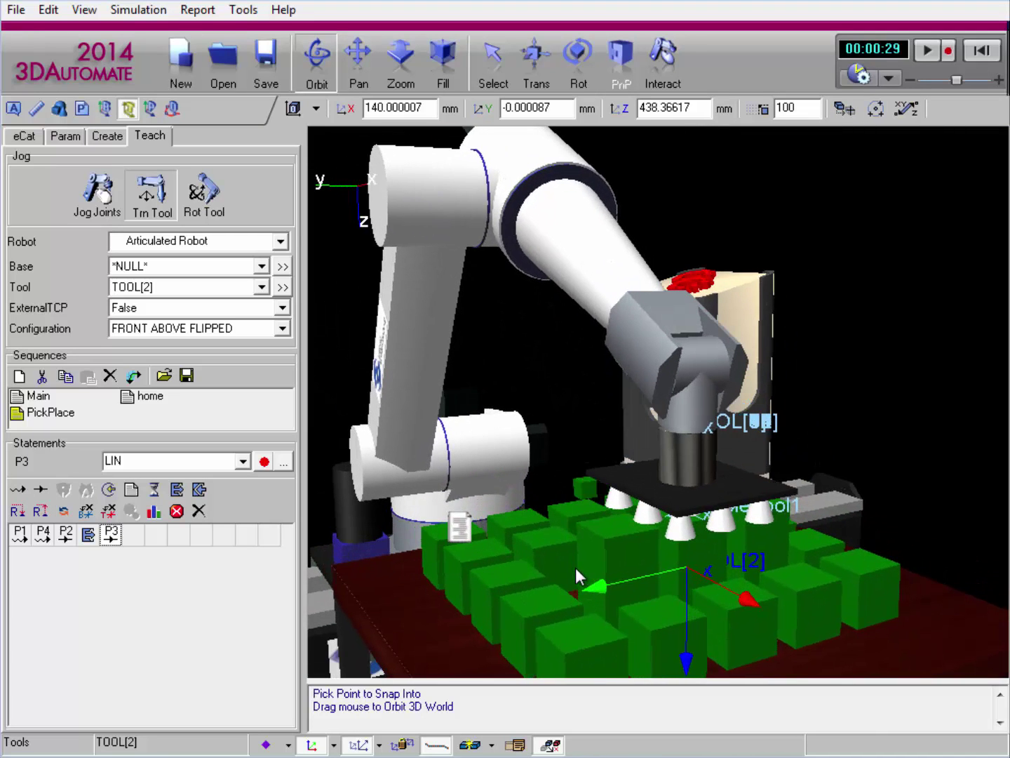
pyautogui.click(42, 492)
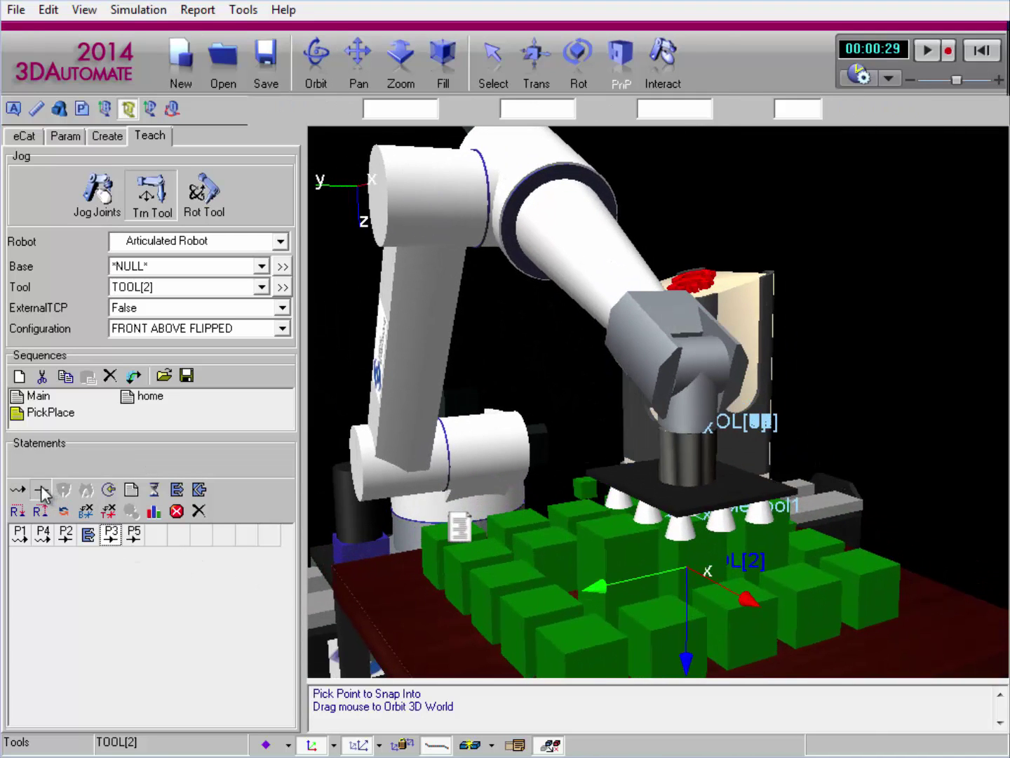
# Add a binary output statement to PickPlace that sets output 2 to true.
pyautogui.click(177, 492)
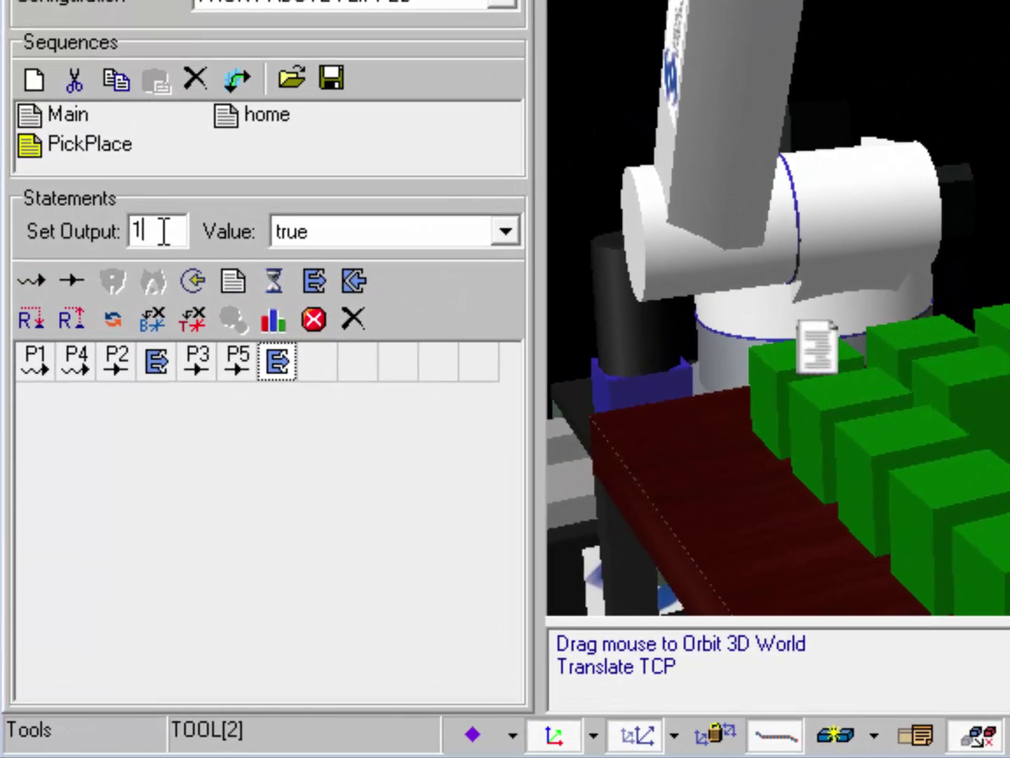
pyautogui.moveTo(138, 306); pyautogui.dragTo(88, 308)
pyautogui.write('2')
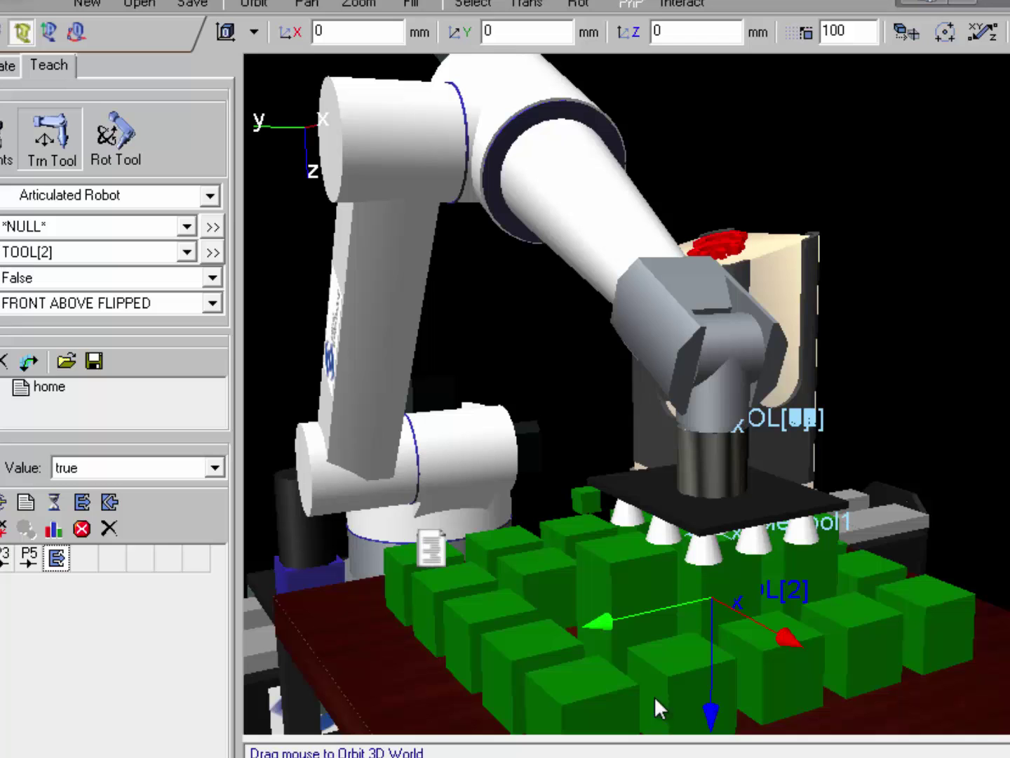
# Raise the tool about 417 mm along its Z axis, then record a linear motion and add a halt statement after it.
pyautogui.moveTo(710, 719); pyautogui.dragTo(697, 446)
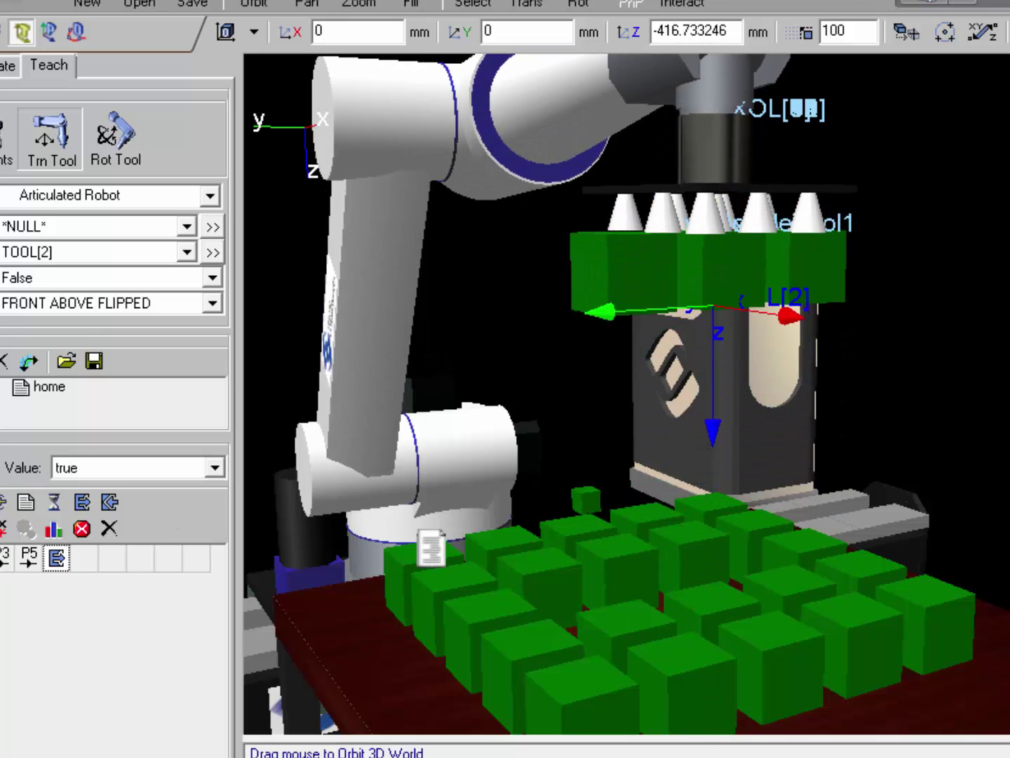
pyautogui.click(83, 529)
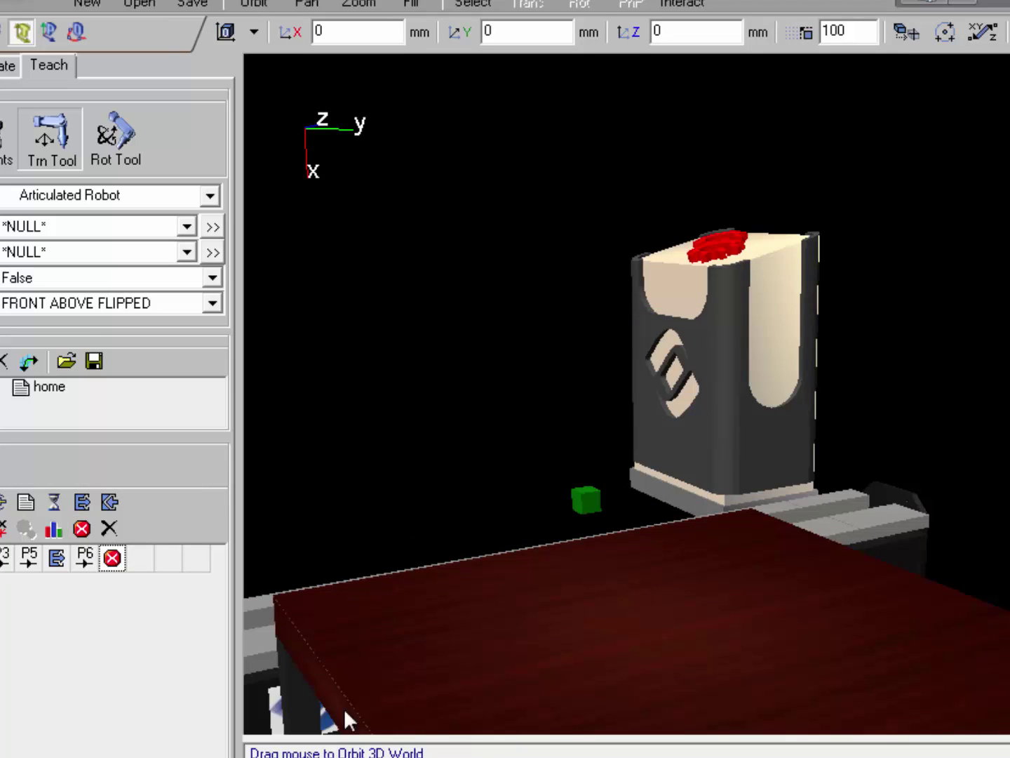
# Run the simulation of the extended PickPlace sequence and inspect the blocks held by the gripper up close.
pyautogui.scroll(-3, 468, 543)
pyautogui.scroll(2, 467, 543)
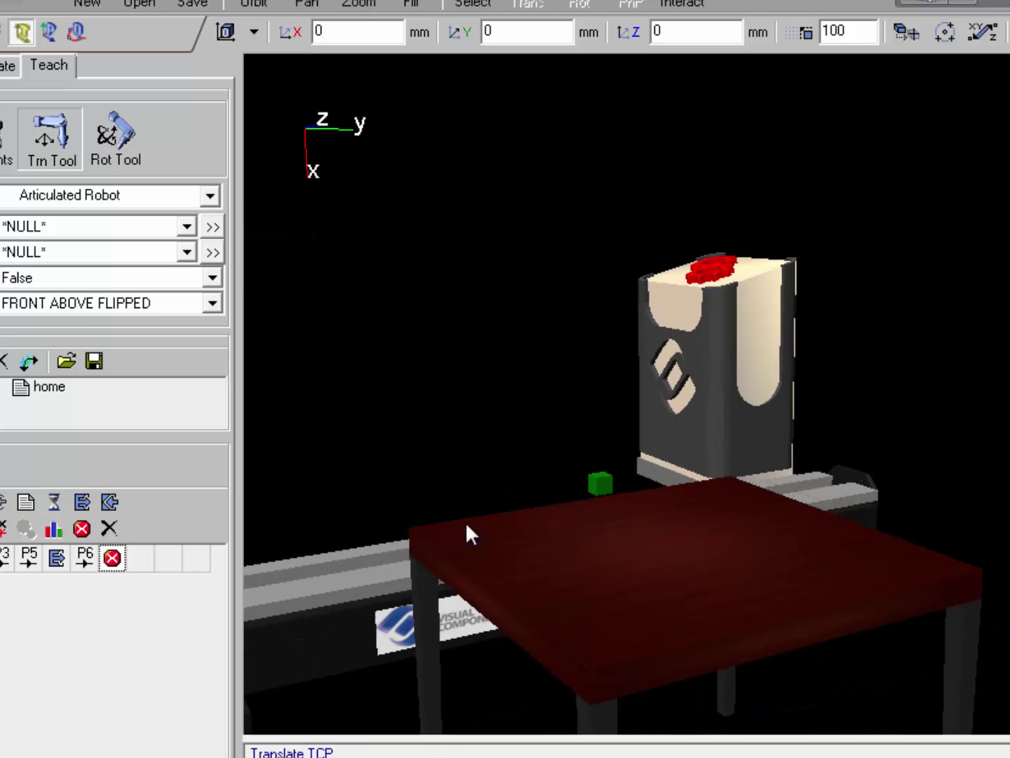
pyautogui.moveTo(467, 522); pyautogui.dragTo(338, 586, button='right')
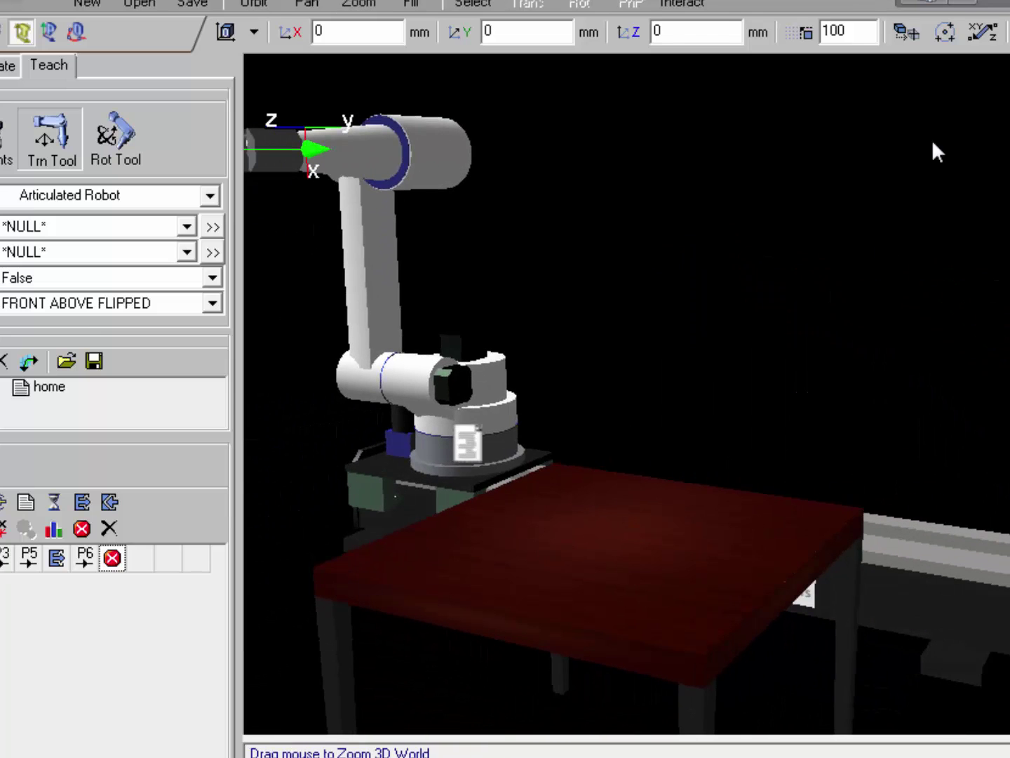
pyautogui.click(938, 2)
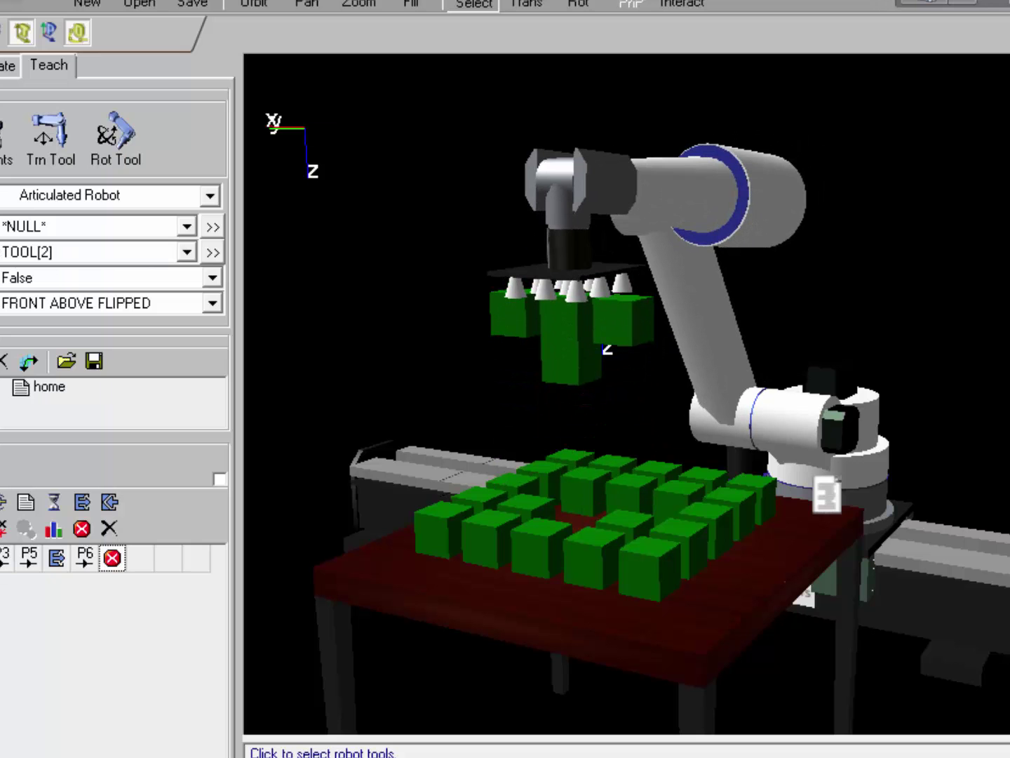
pyautogui.moveTo(565, 363); pyautogui.dragTo(588, 383, button='right')
pyautogui.keyDown('shift'); pyautogui.moveTo(676, 415); pyautogui.dragTo(675, 350, button='right'); pyautogui.keyUp('shift')
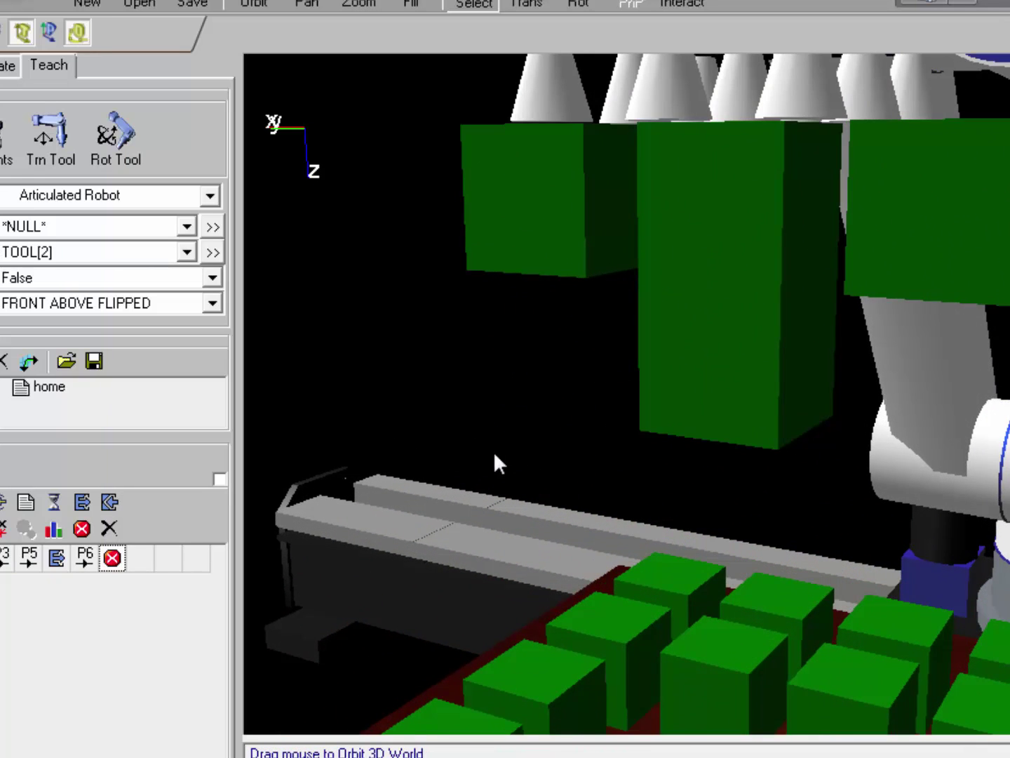
pyautogui.moveTo(494, 453); pyautogui.dragTo(571, 454, button='right')
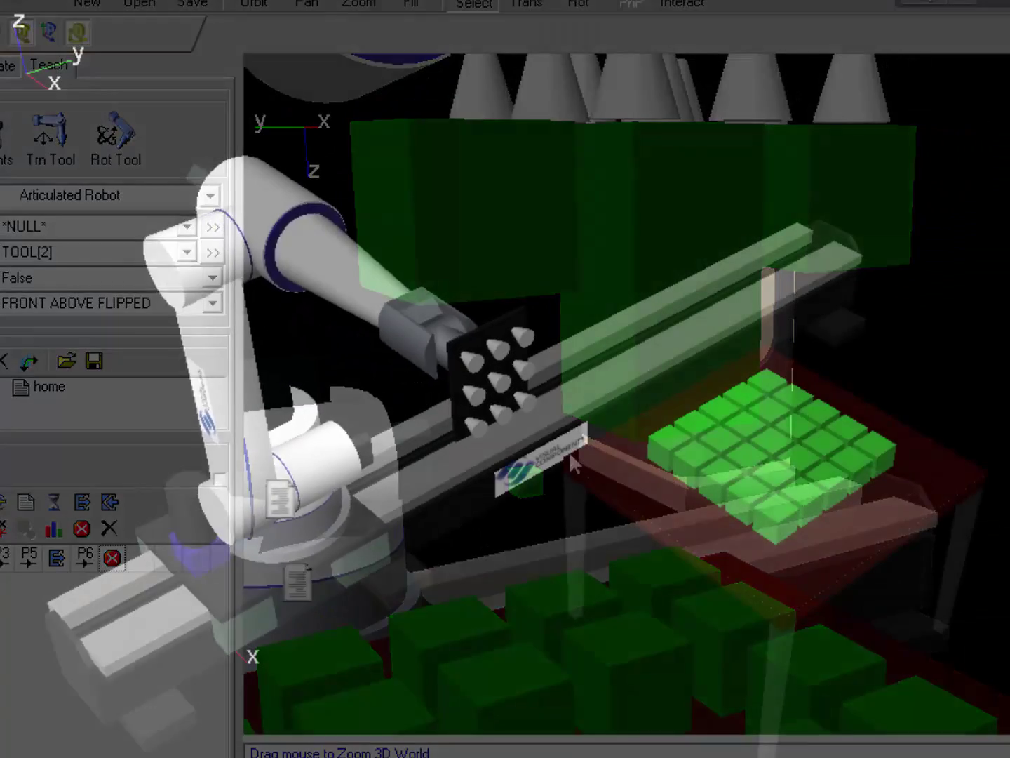